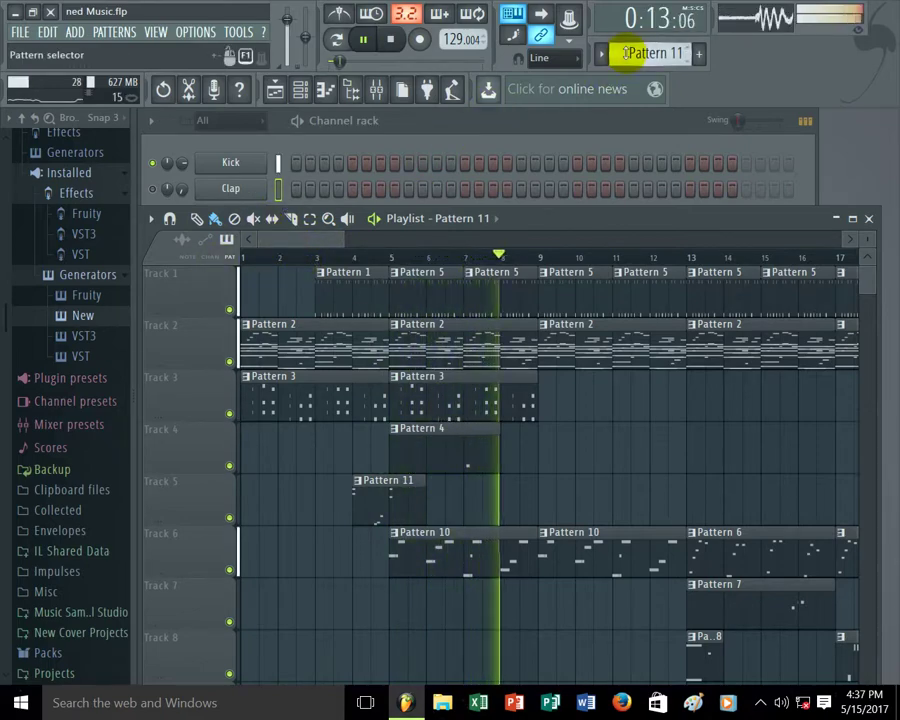
Step: Select Pattern 1, switch playback from song to pattern mode, and bring the channel rack to the front
scroll(627, 53, down, 8)
scroll(627, 53, down, 2)
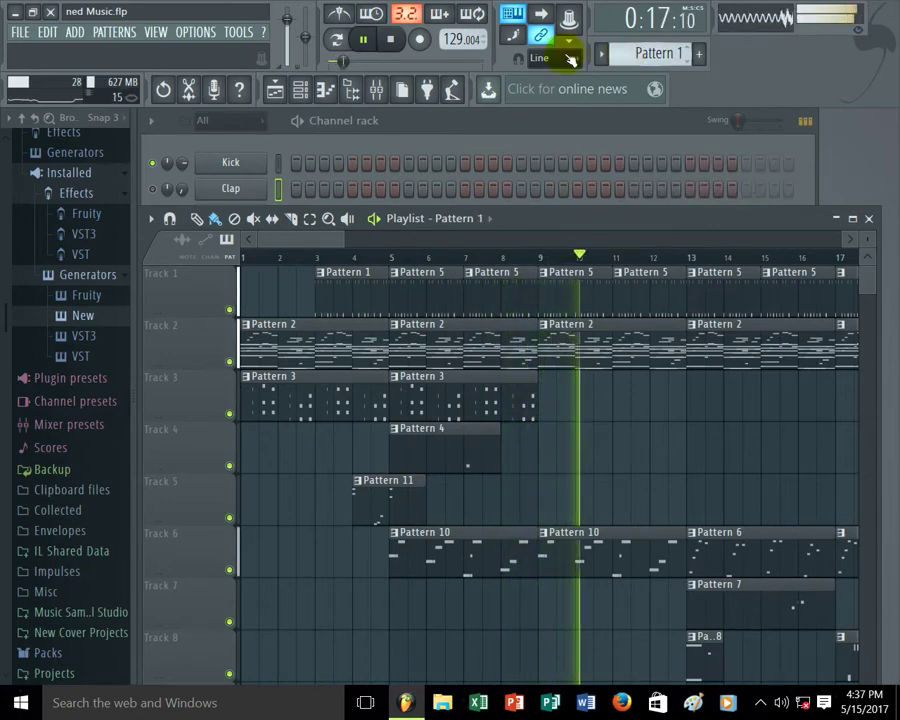
click(338, 39)
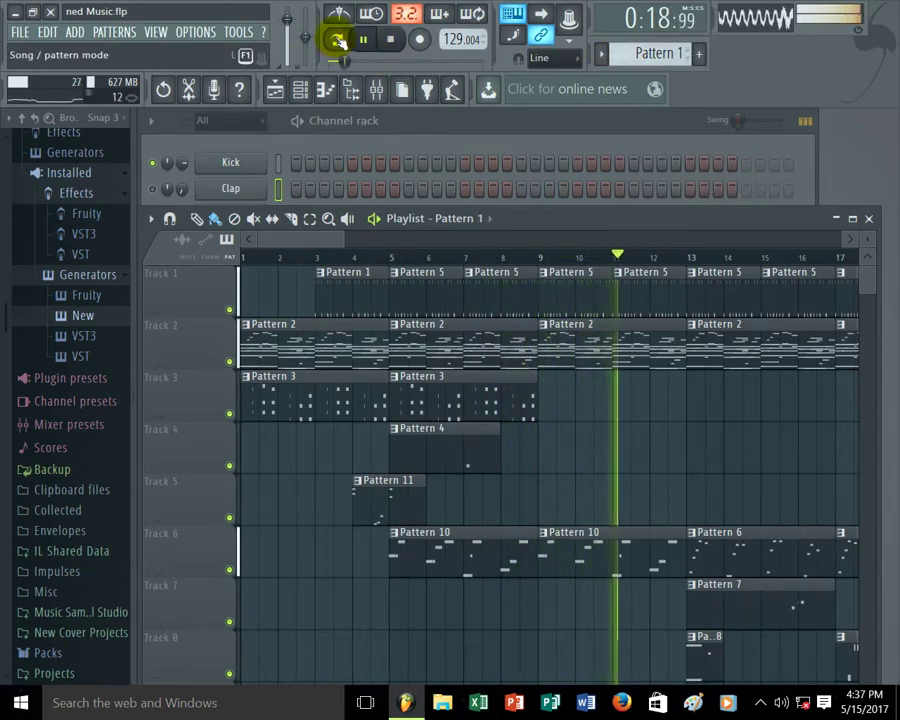
click(457, 147)
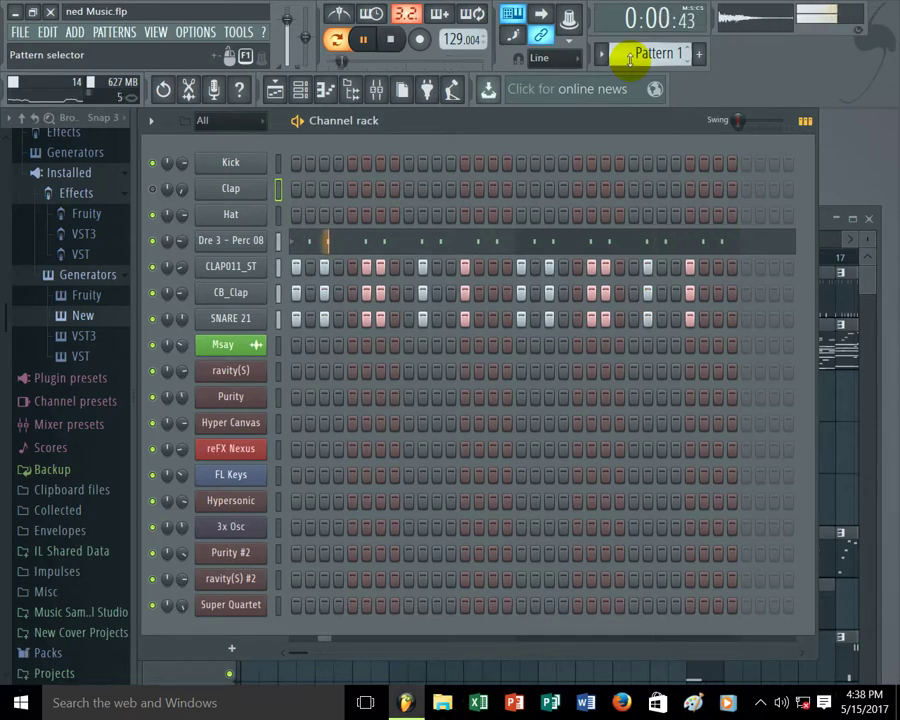
Step: Select Pattern 2 and inspect the Hyper Canvas and reFX Nexus notes in their piano rolls
scroll(628, 56, down, 1)
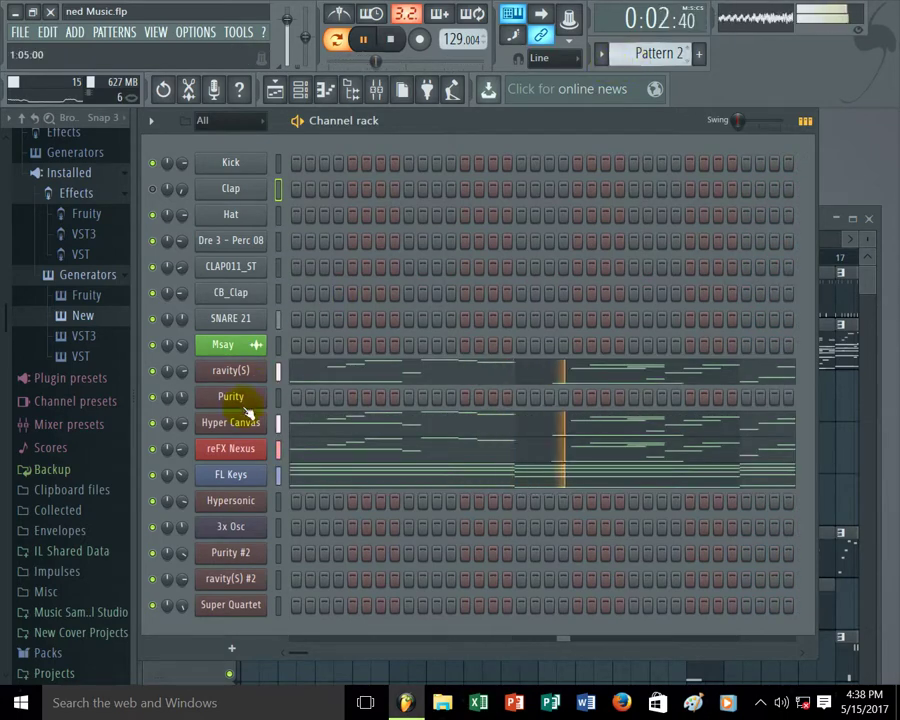
click(334, 443)
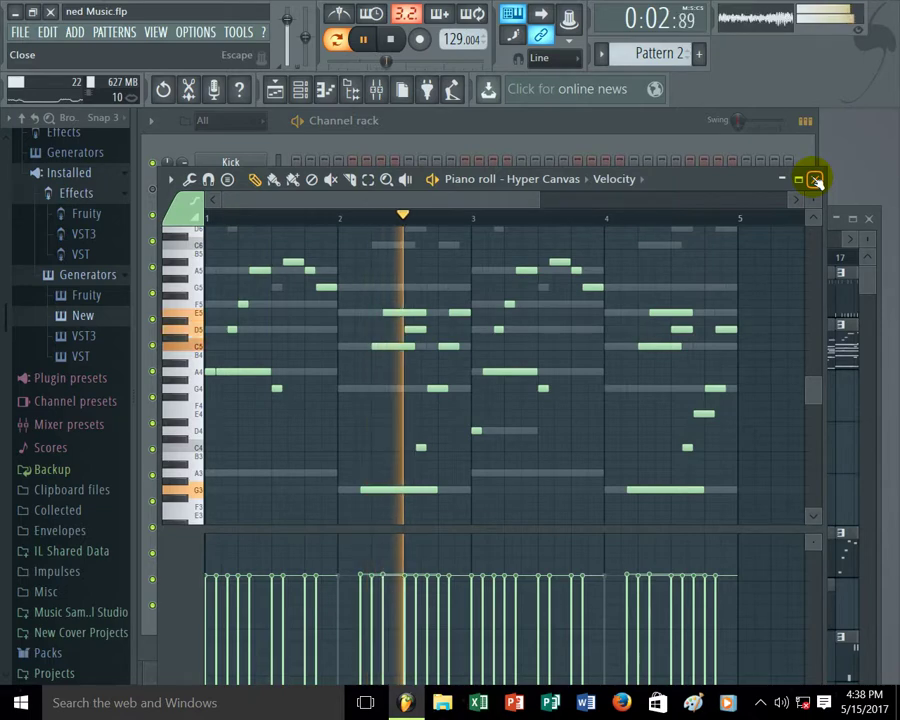
click(815, 180)
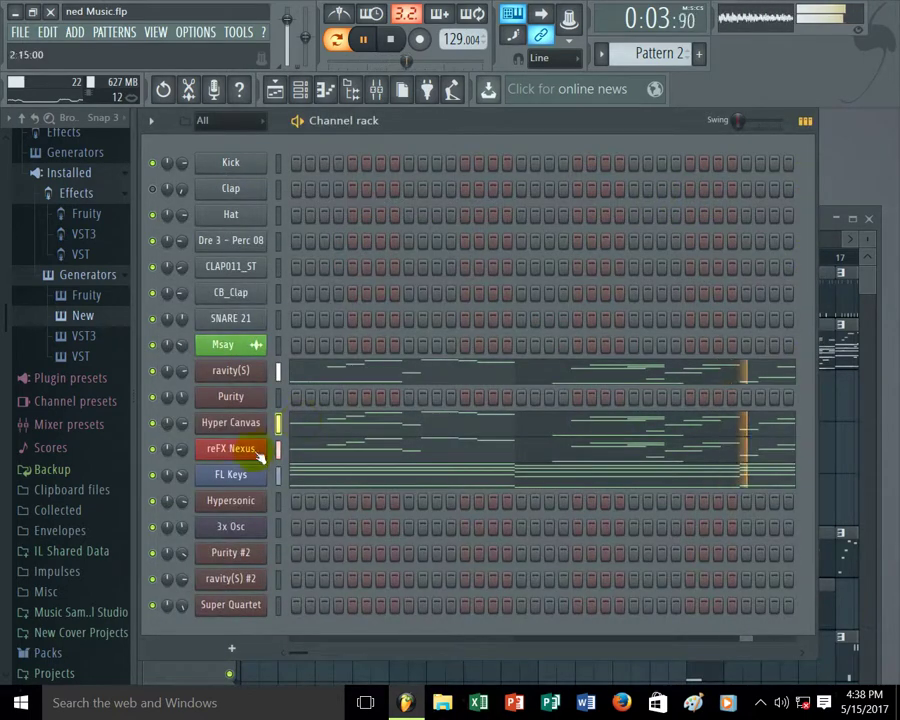
click(312, 449)
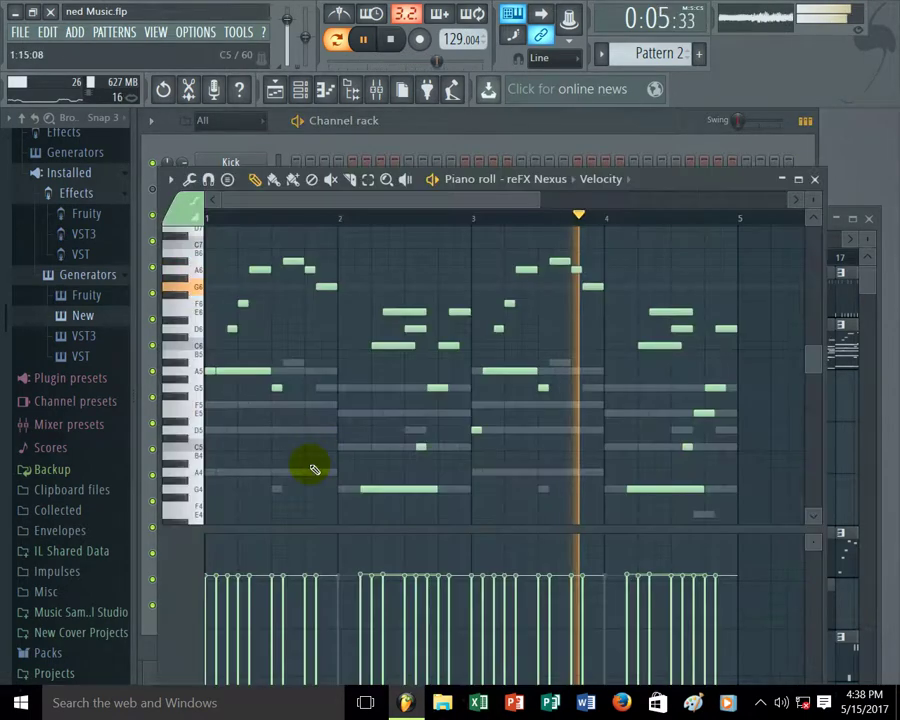
click(815, 180)
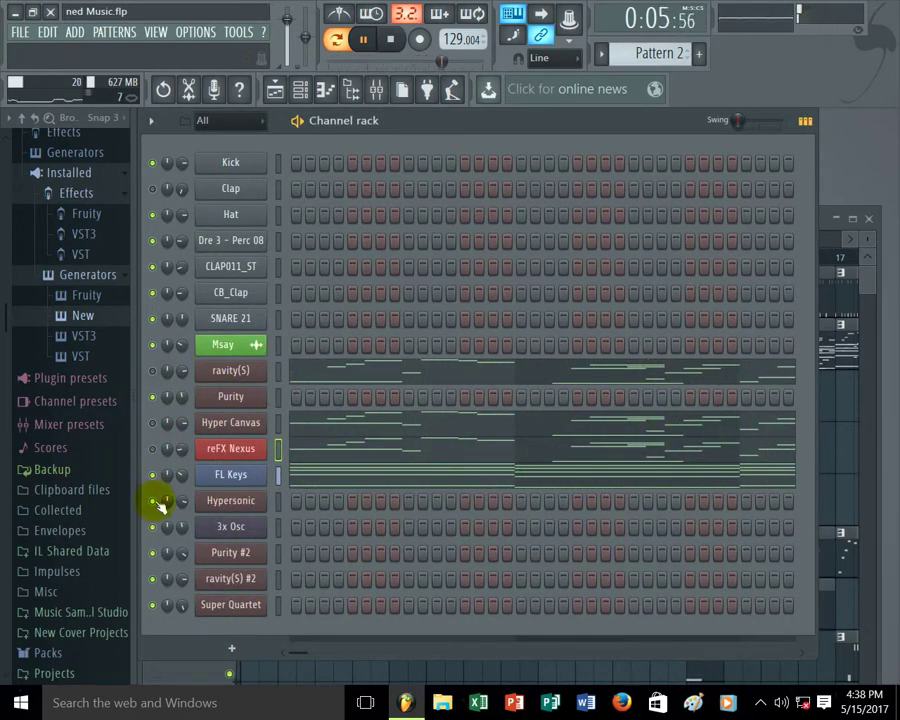
Step: Open the FL Keys notes of Pattern 2 and move the A3 note in bar 3 up to D4
click(368, 480)
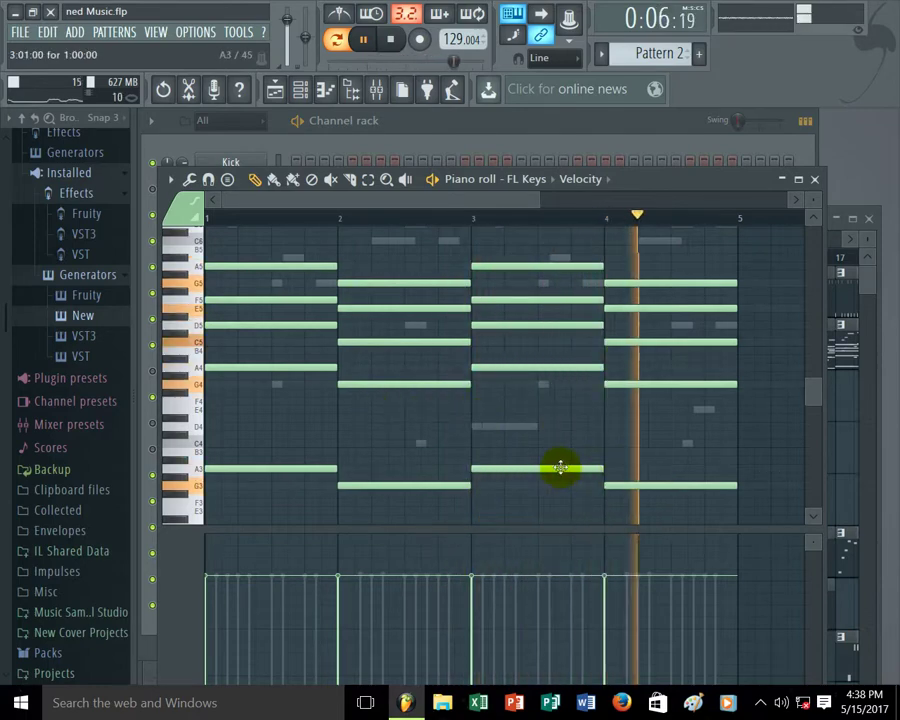
drag(506, 468, 508, 427)
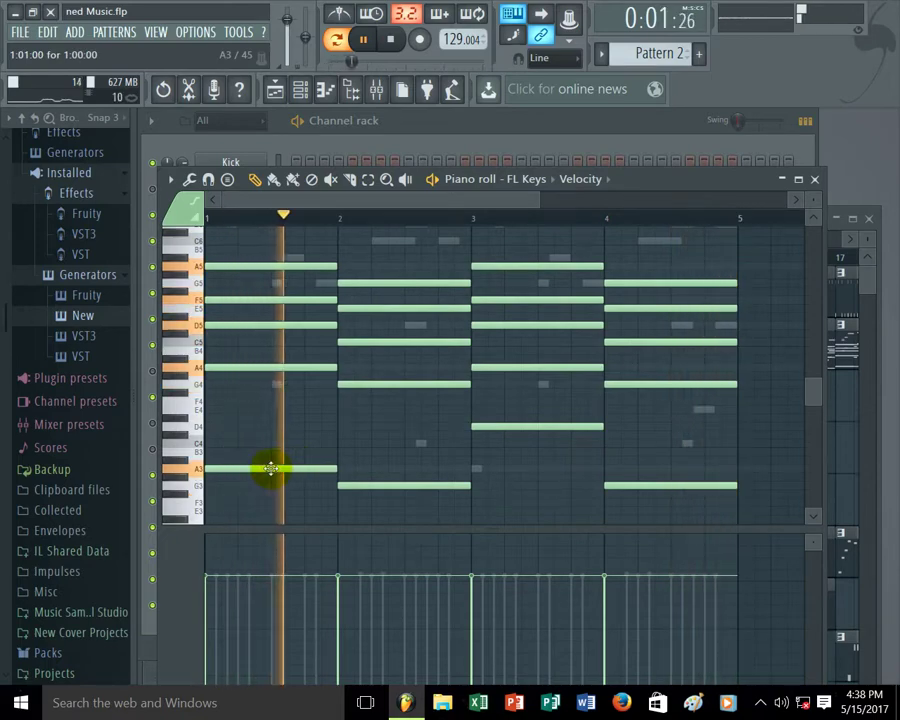
Step: Try the A3 bass note in bar 1 of FL Keys at D4 and F4, and return it to A3
key(space)
drag(263, 467, 267, 427)
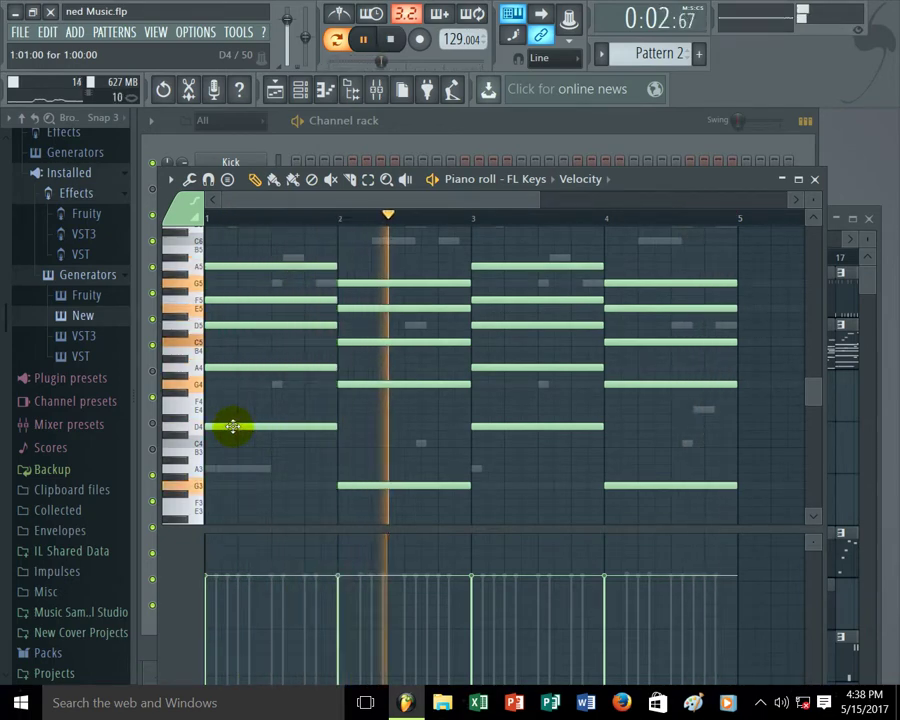
drag(232, 427, 236, 398)
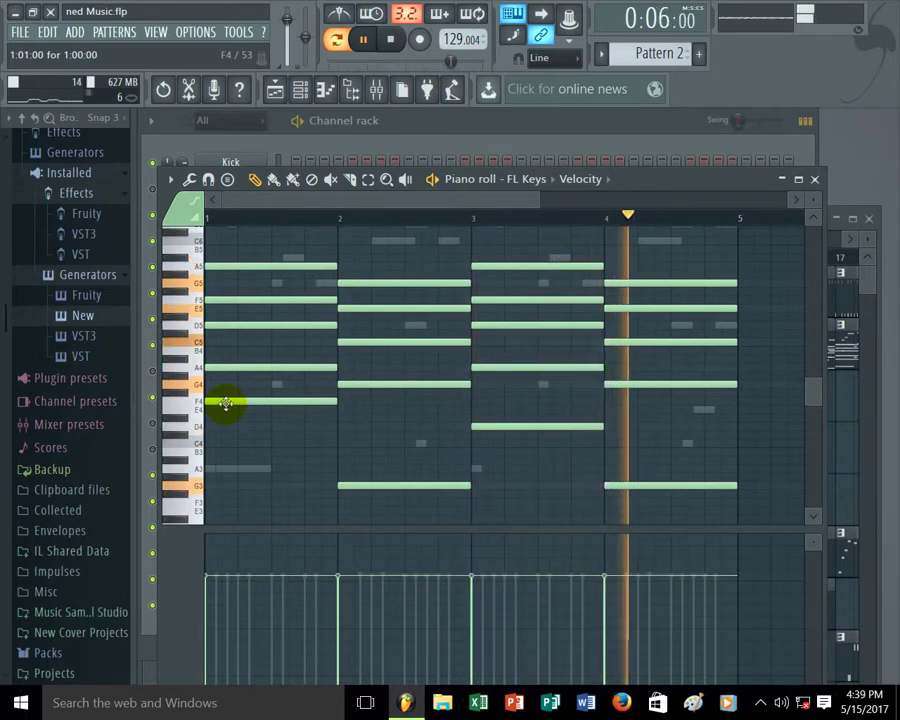
drag(226, 403, 220, 468)
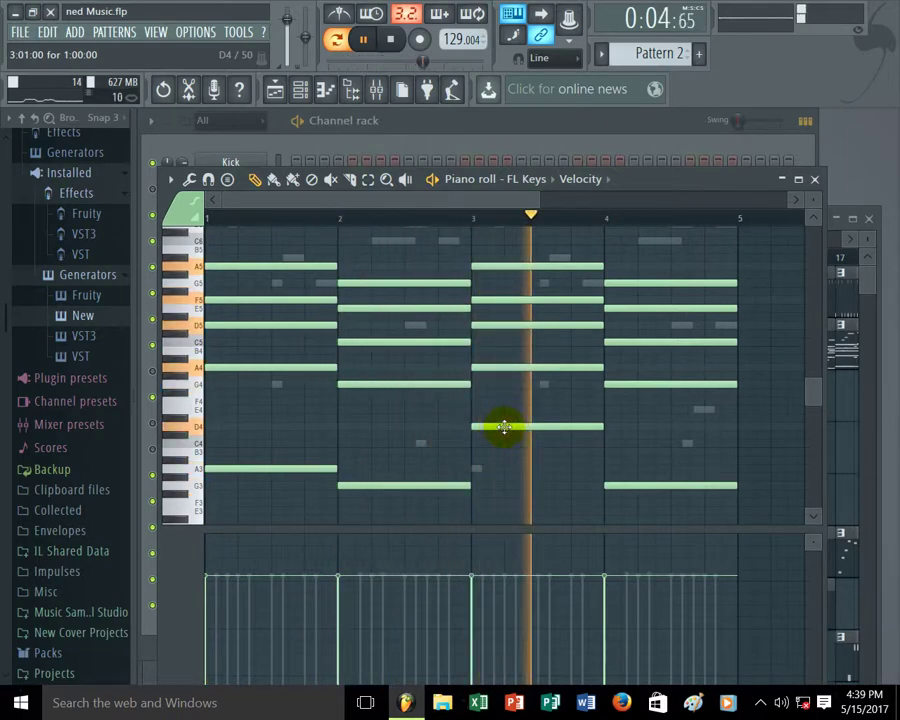
Step: Leave the FL Keys notes and inspect the ravity(S) melody of Pattern 2 in its piano roll
click(814, 179)
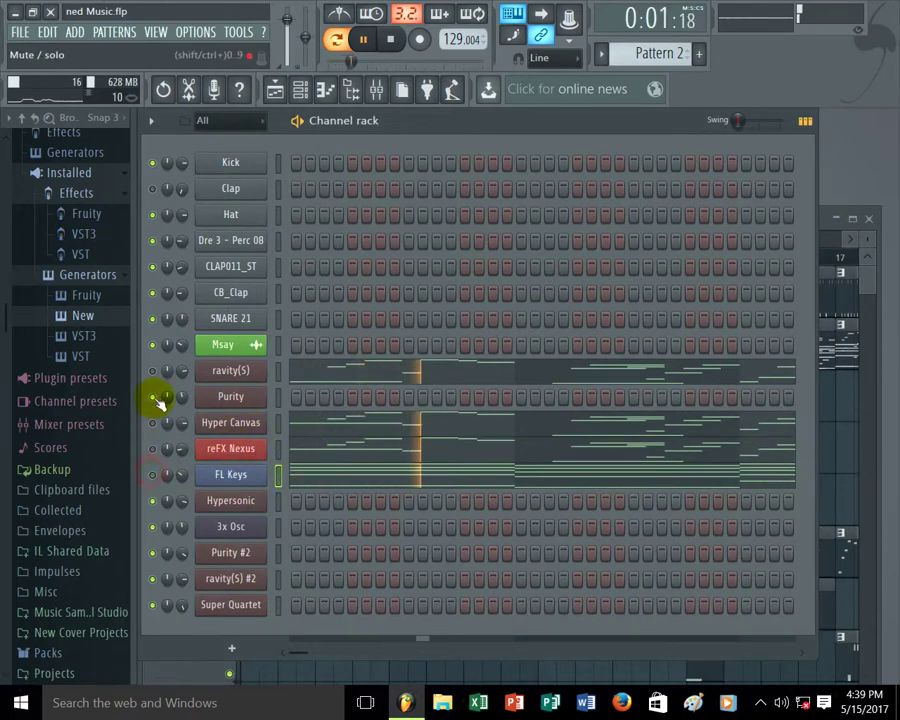
click(313, 374)
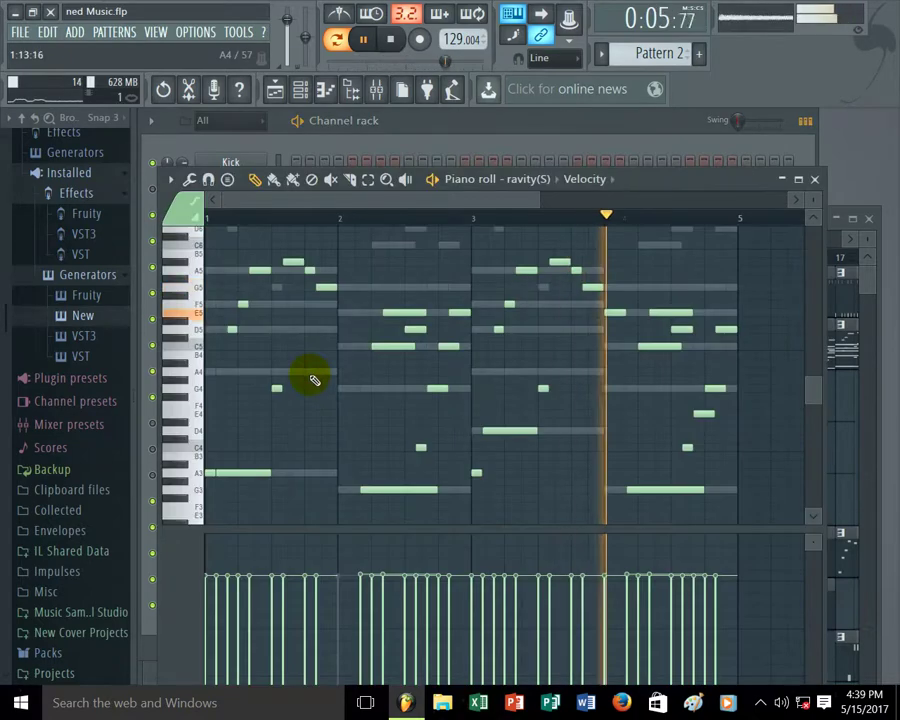
click(814, 181)
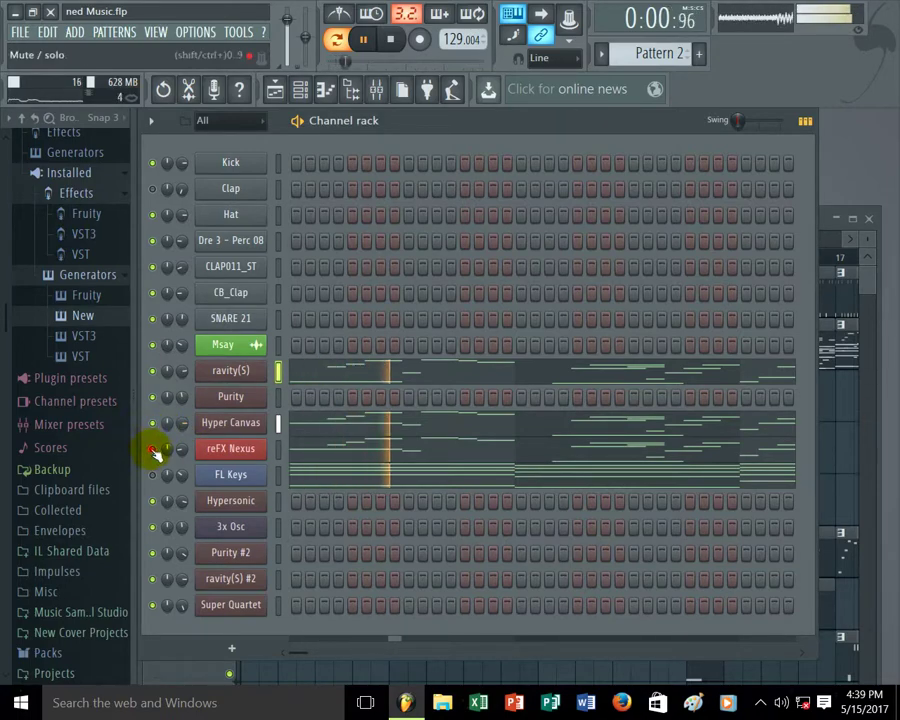
Step: Rename the reFX Nexus channel to Nexus and change its color to blue
right_click(231, 452)
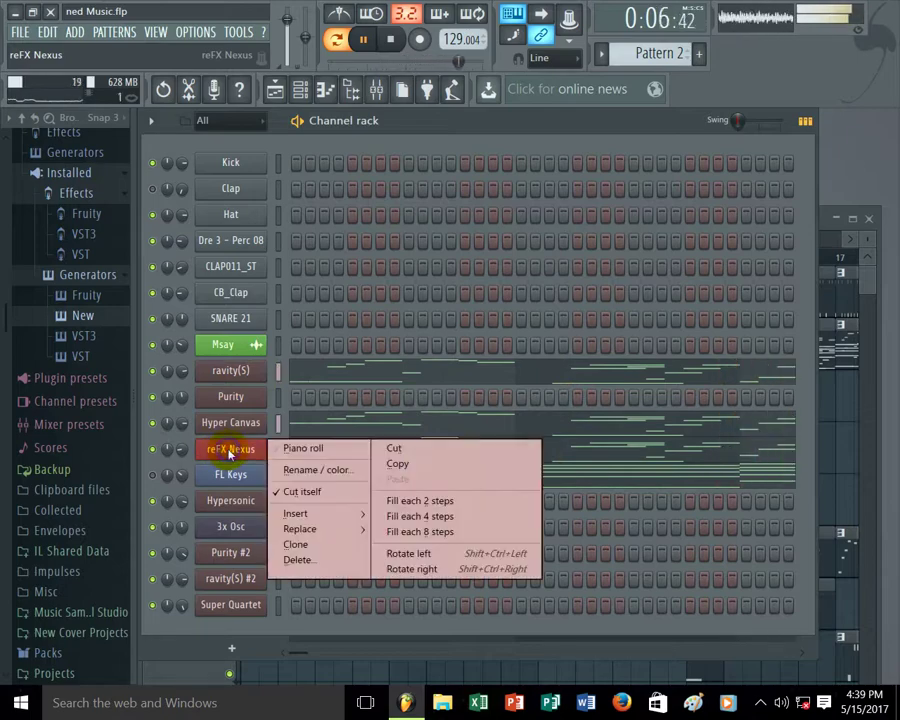
click(344, 474)
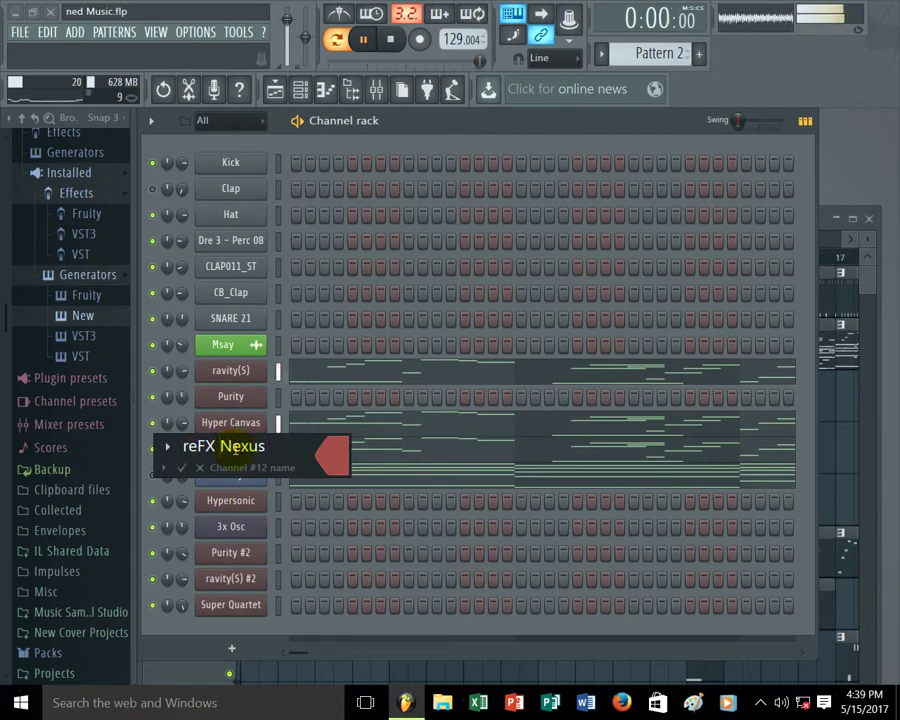
key(BackSpace)
key(BackSpace)
key(BackSpace)
key(BackSpace)
click(341, 459)
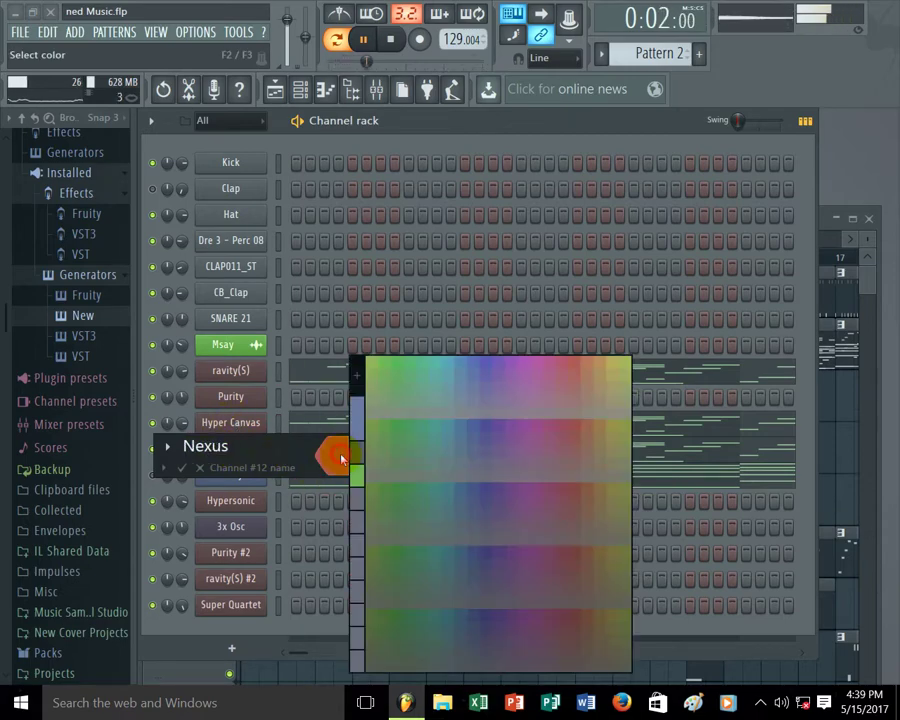
click(460, 372)
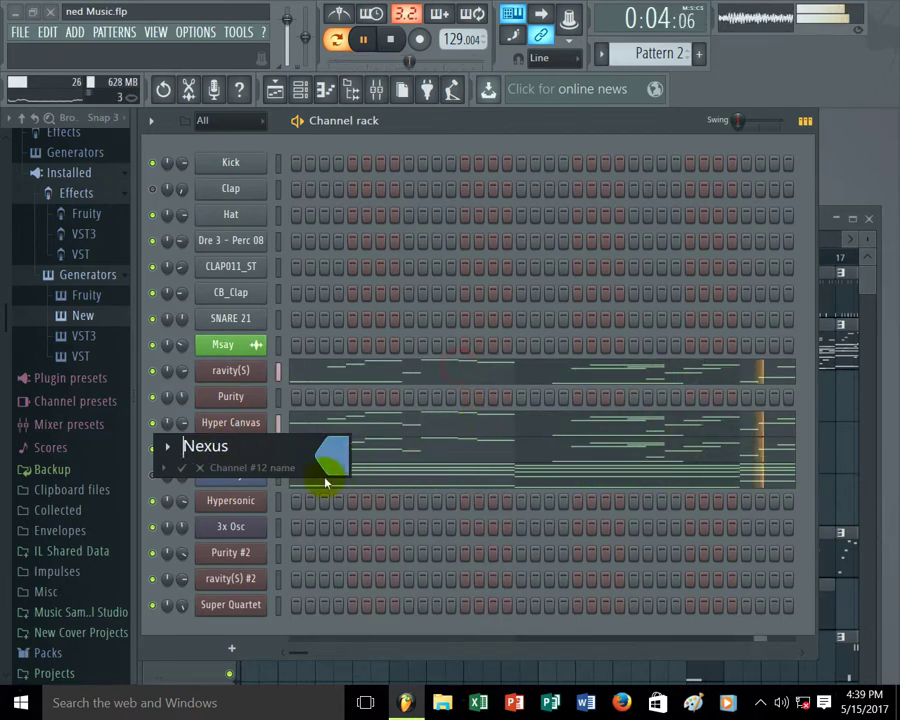
key(Return)
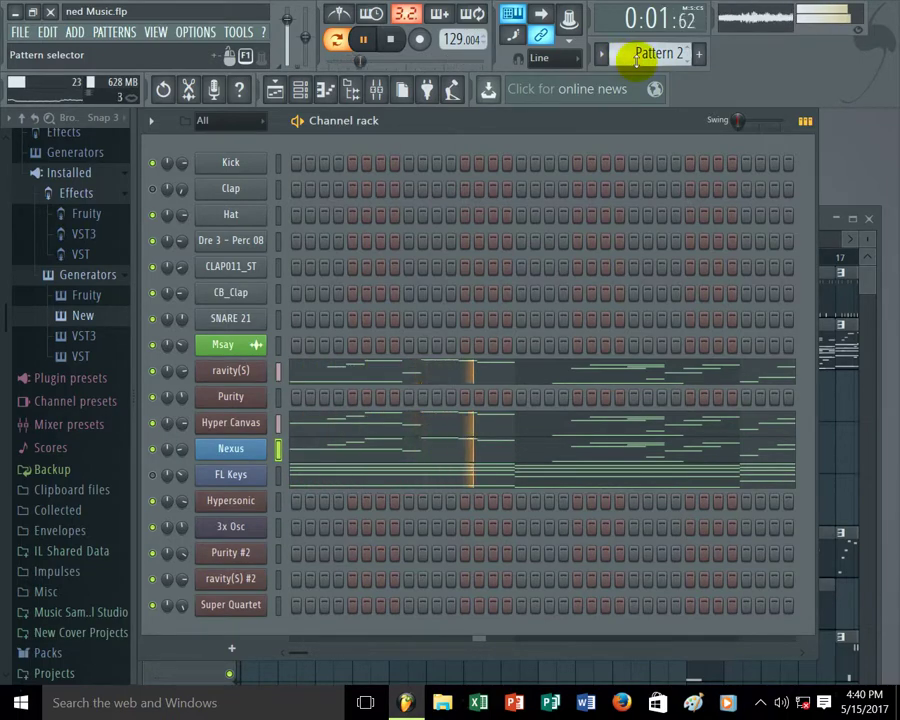
Step: Review the ravity(S) notes of Pattern 3 and the Hypersonic notes of Pattern 4 in their piano rolls
scroll(636, 60, down, 1)
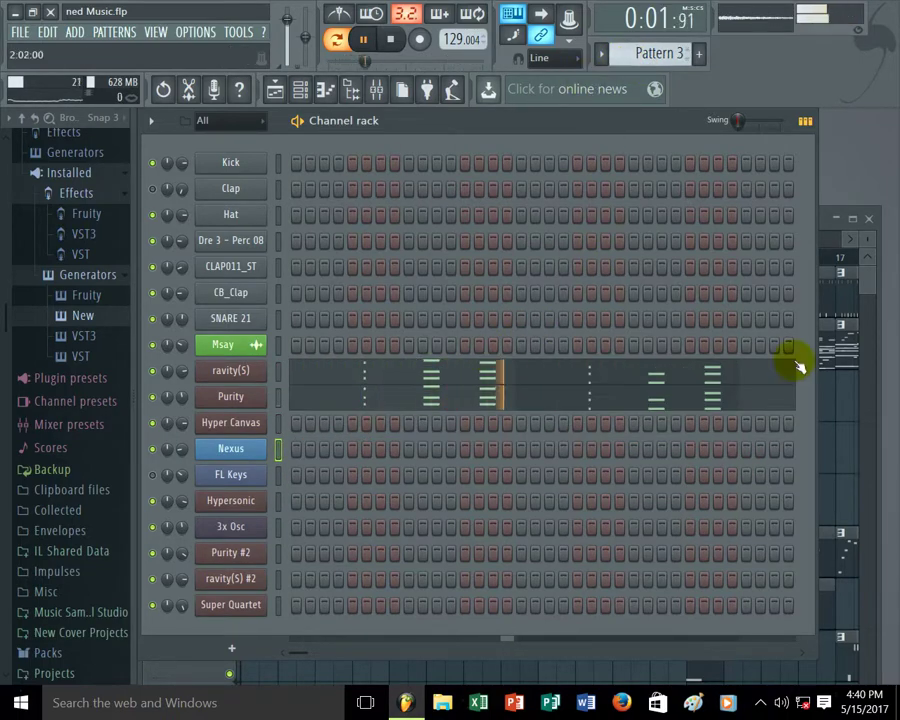
click(386, 380)
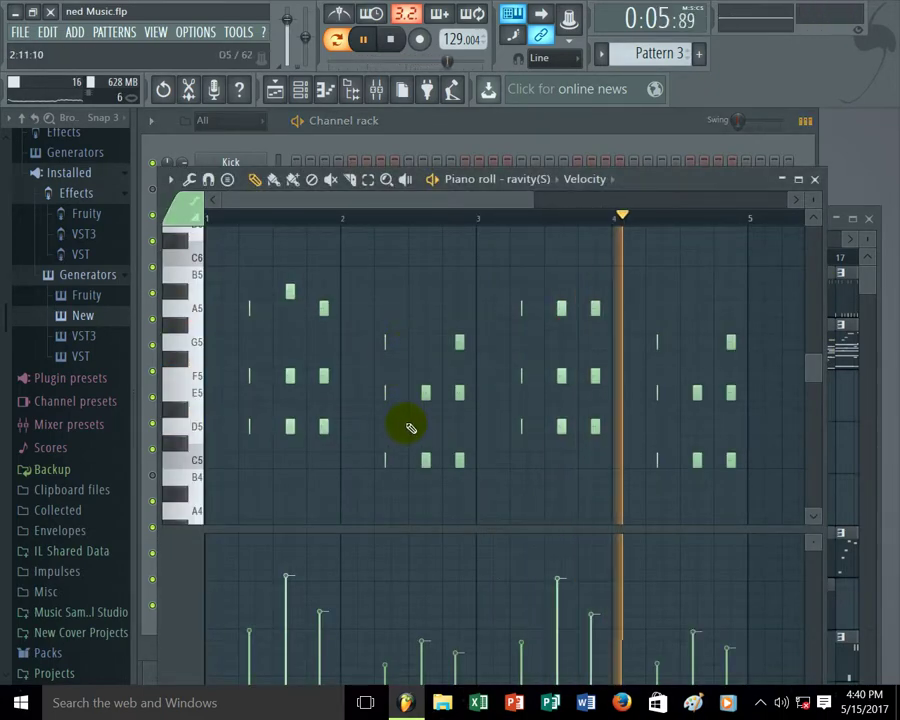
click(815, 181)
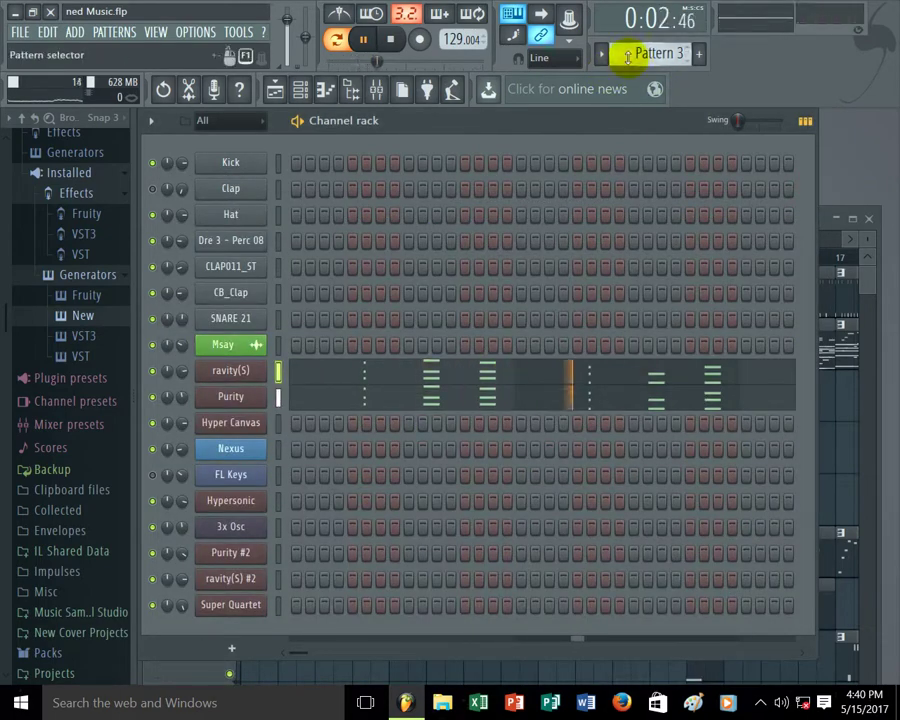
scroll(627, 56, down, 1)
click(313, 503)
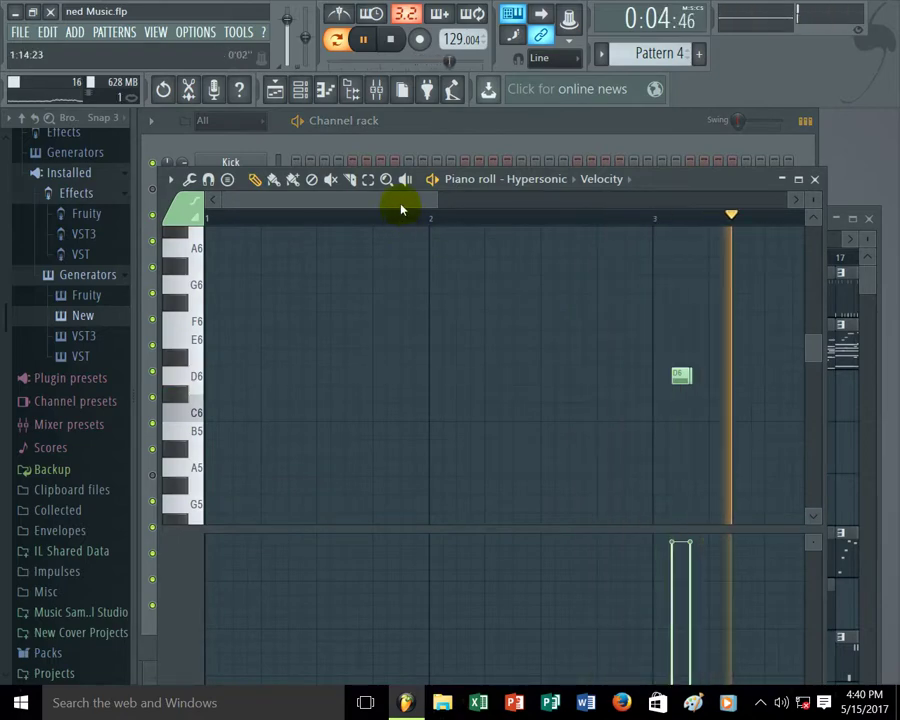
click(814, 178)
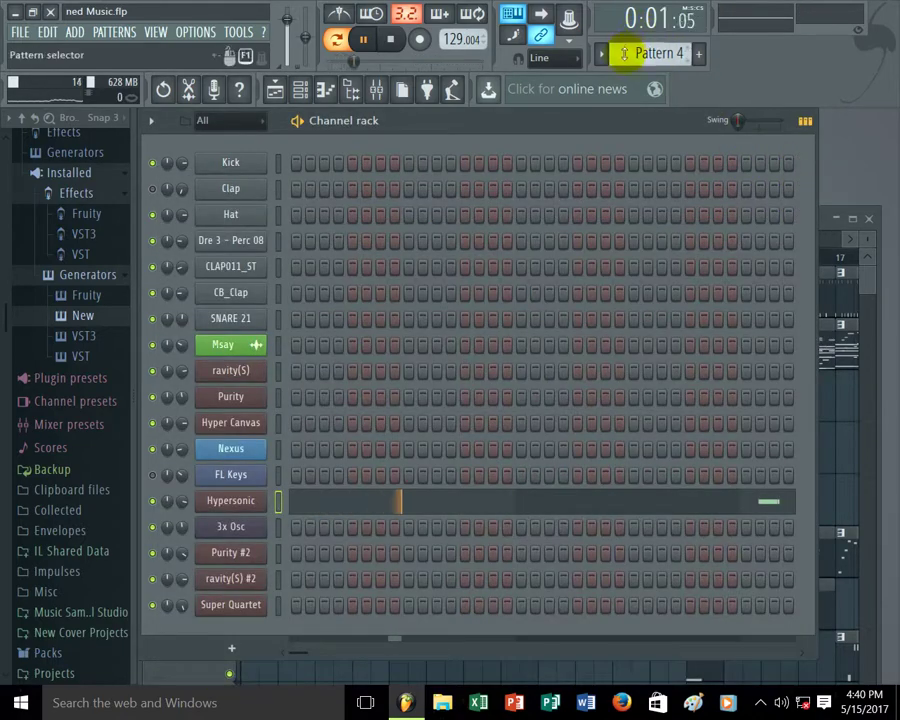
Step: Play Pattern 5 and inspect the 3x Osc notes of Pattern 6 in the piano roll
scroll(624, 53, down, 1)
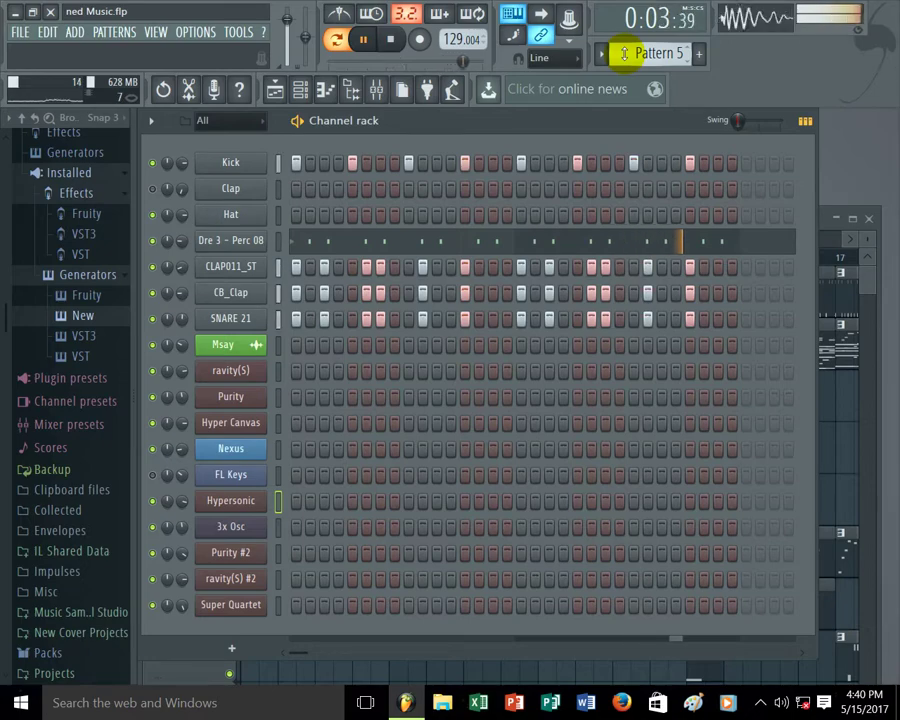
scroll(624, 53, down, 1)
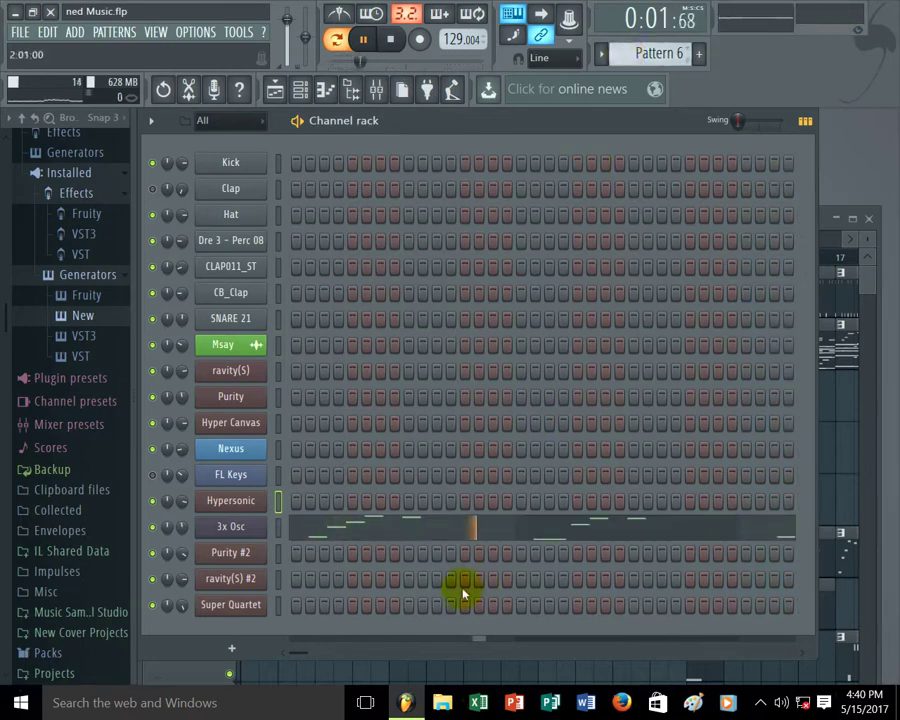
click(466, 528)
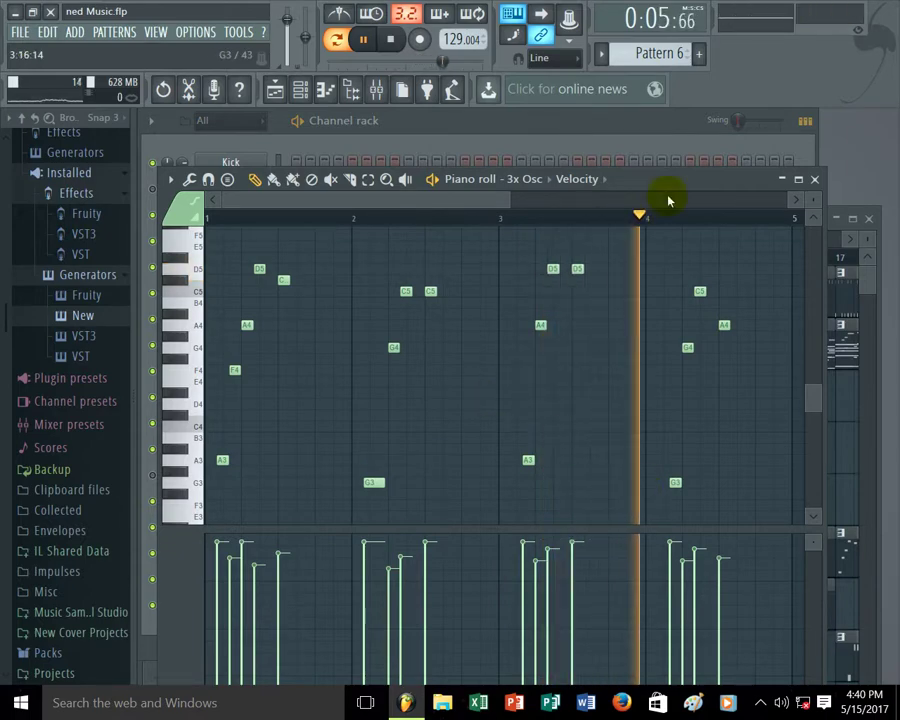
click(816, 181)
Step: Select Pattern 7 and inspect its Purity #2 notes in the piano roll
scroll(619, 55, down, 1)
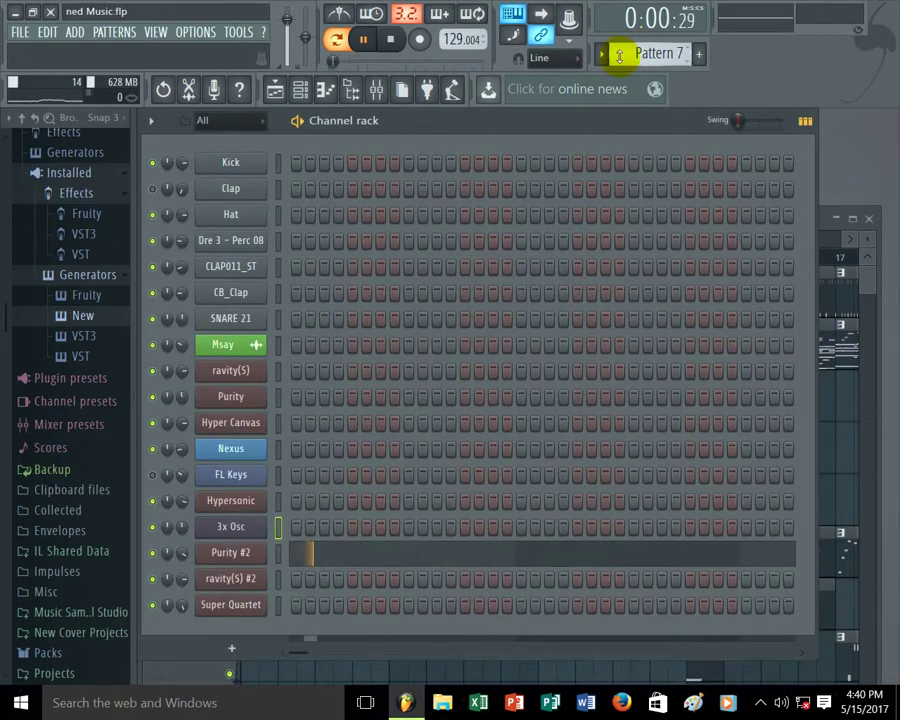
click(325, 553)
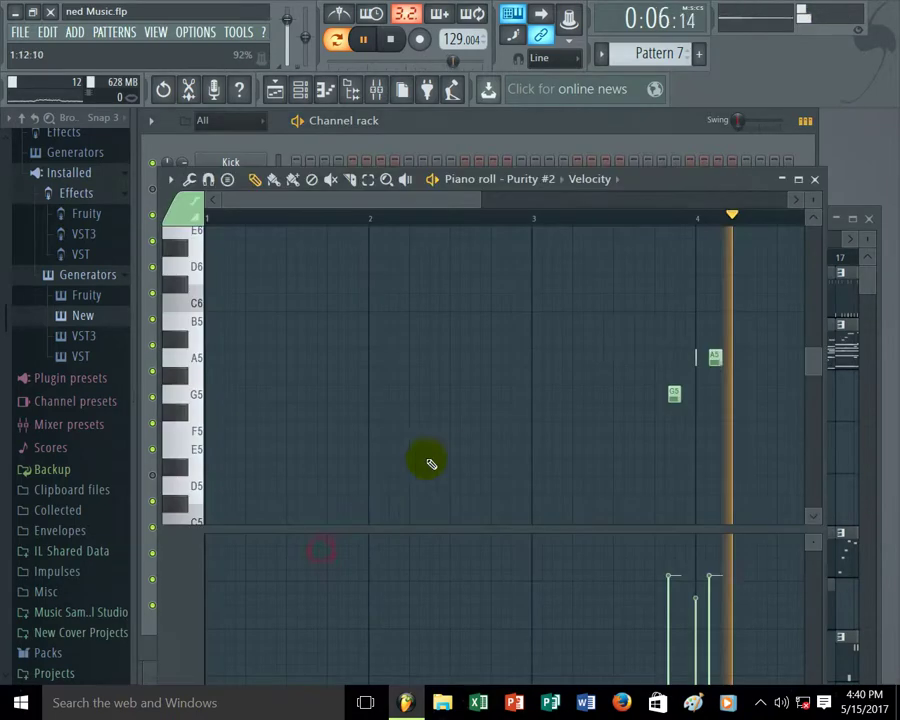
click(810, 179)
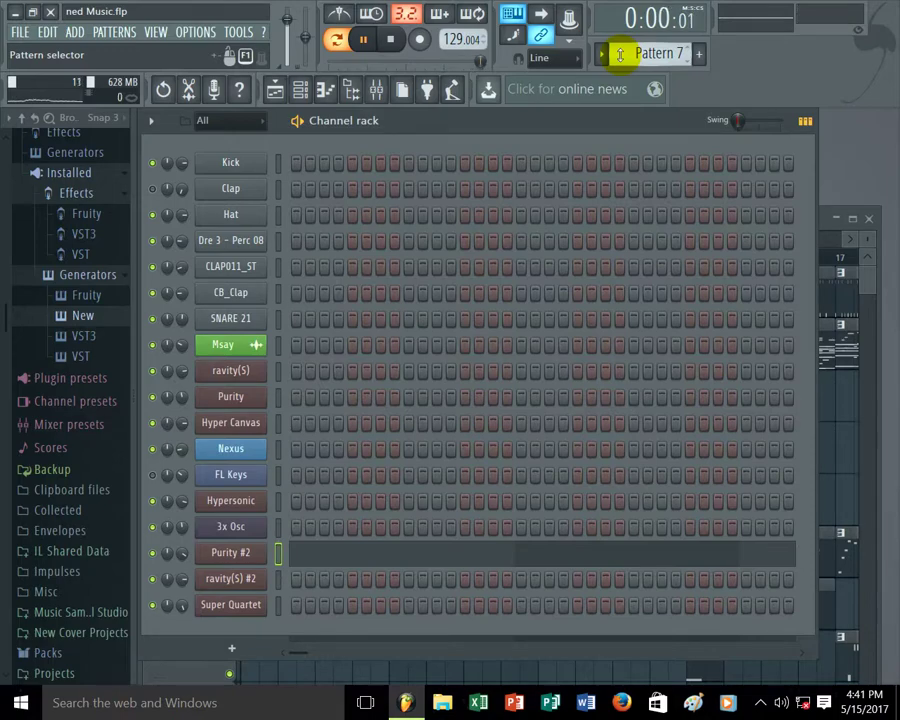
Step: Go through Patterns 8 and 9 in the channel rack and select Pattern 10
scroll(619, 54, down, 1)
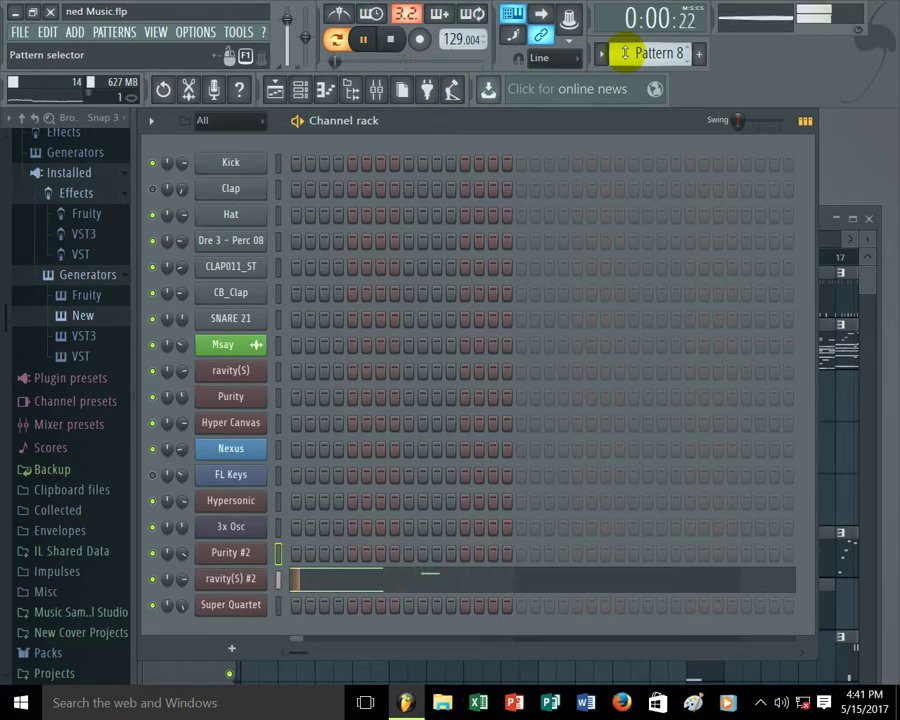
scroll(625, 53, up, 1)
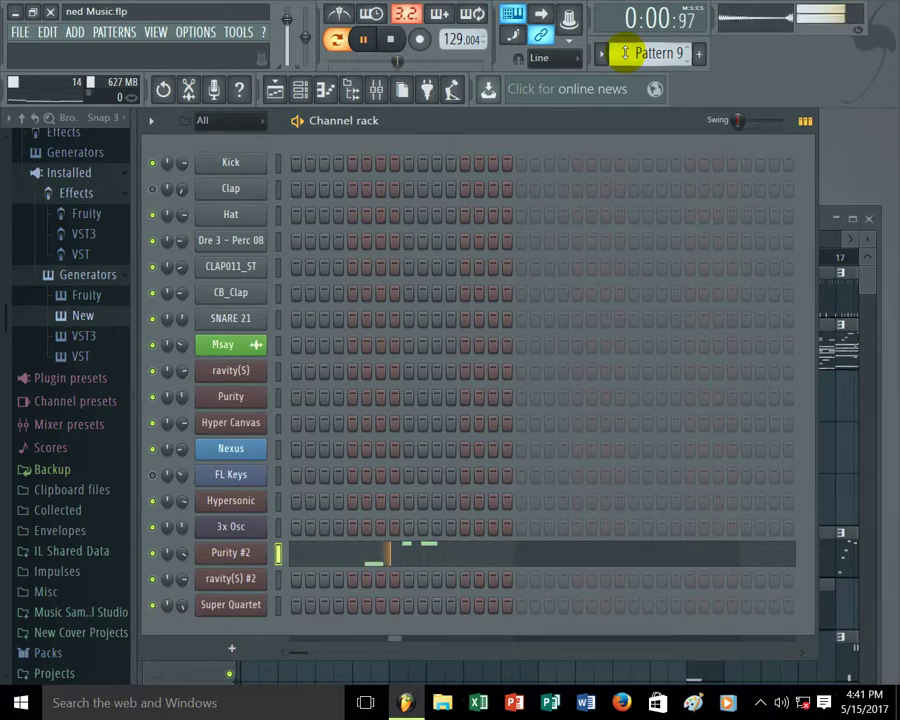
scroll(624, 53, down, 1)
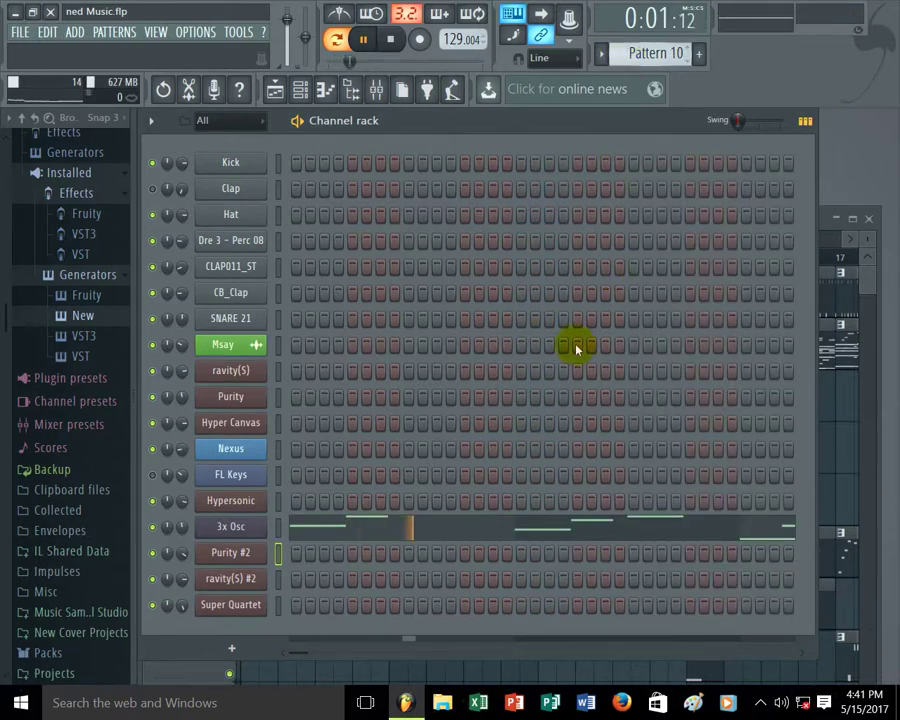
Step: Switch the channel rack to Pattern 11 and inspect its Super Quartet notes in the piano roll
click(868, 288)
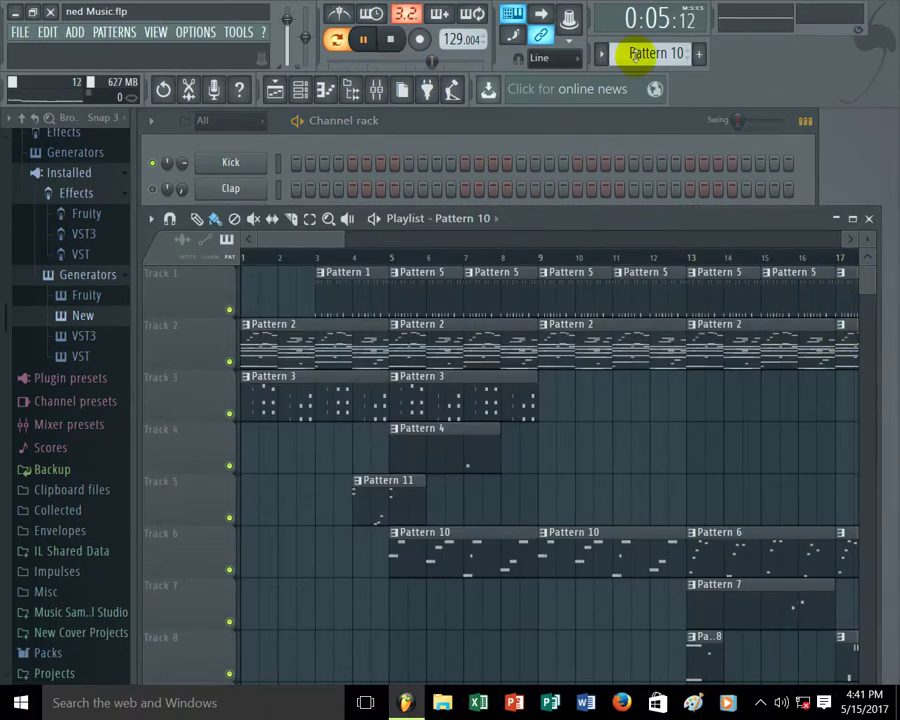
click(520, 127)
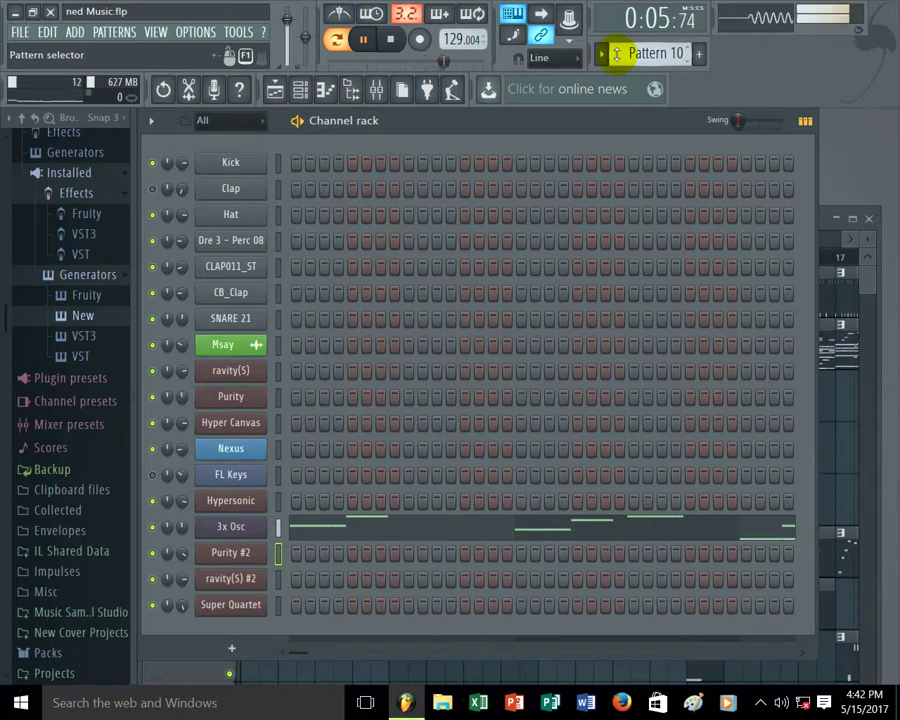
scroll(618, 54, down, 1)
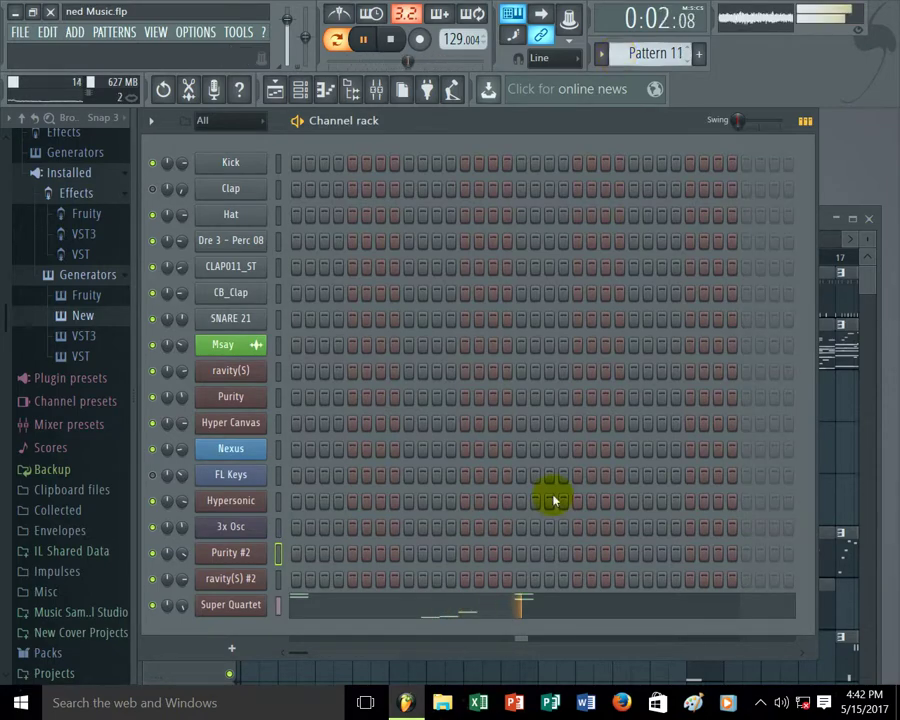
click(438, 612)
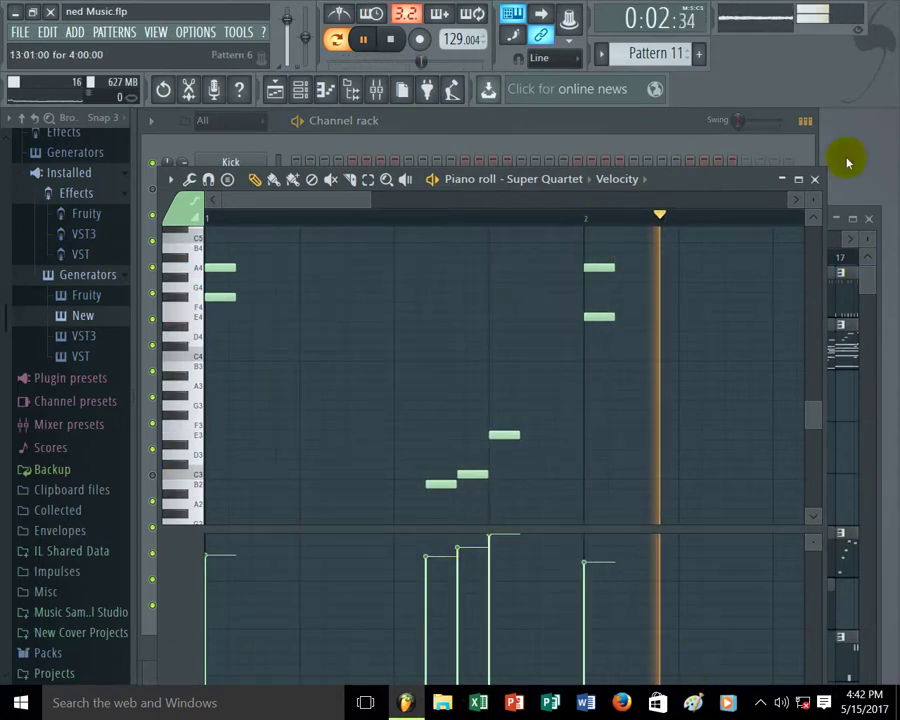
click(814, 179)
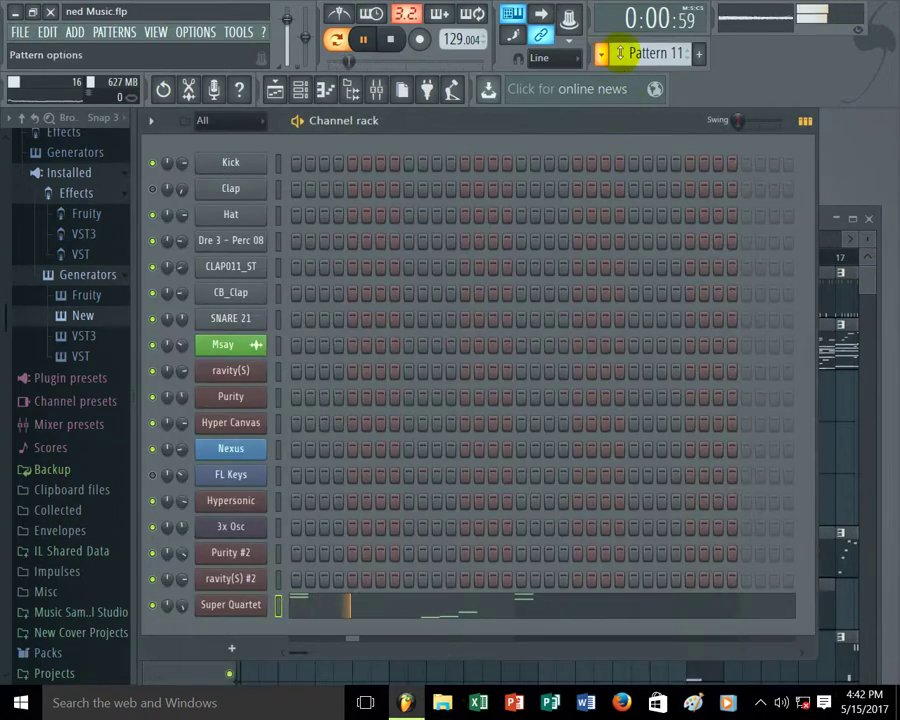
scroll(619, 53, down, 1)
scroll(619, 53, up, 2)
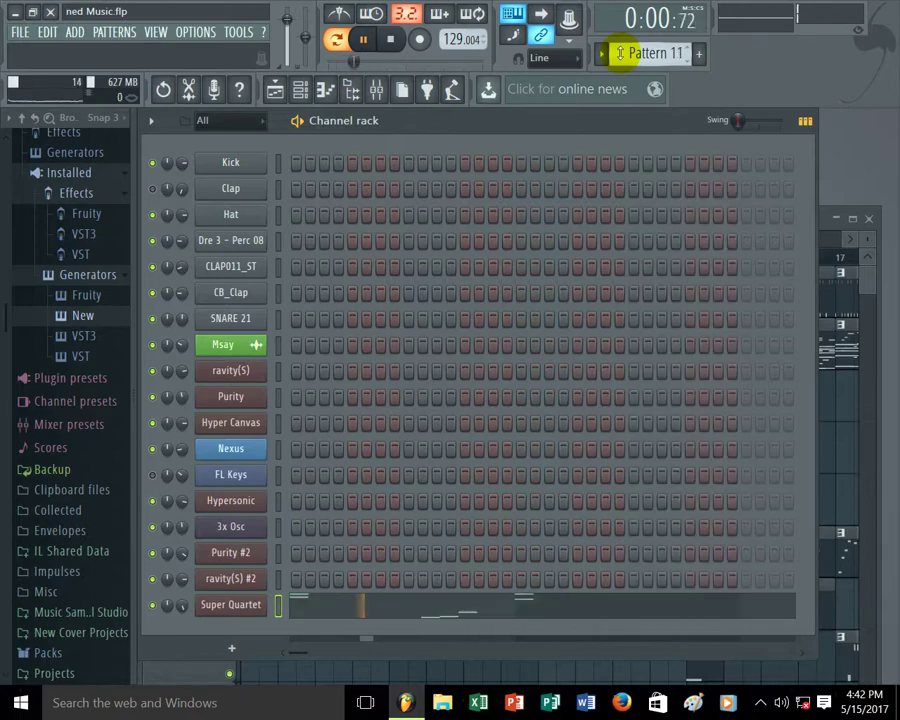
Step: Play the song from bar 1 in the playlist and follow the pattern clips on the tracks through about bar 30
click(867, 289)
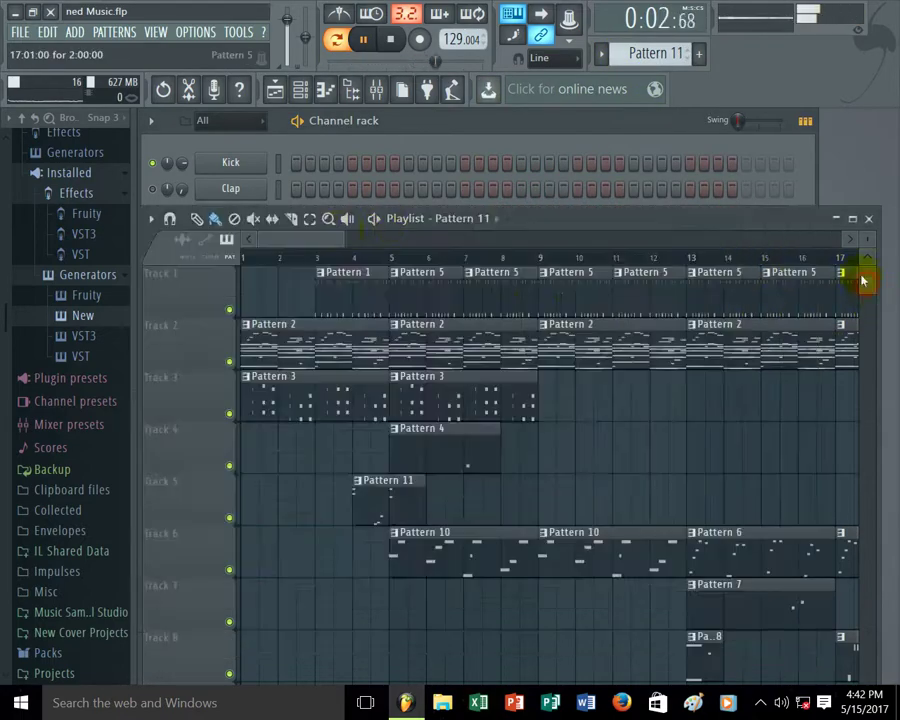
click(244, 258)
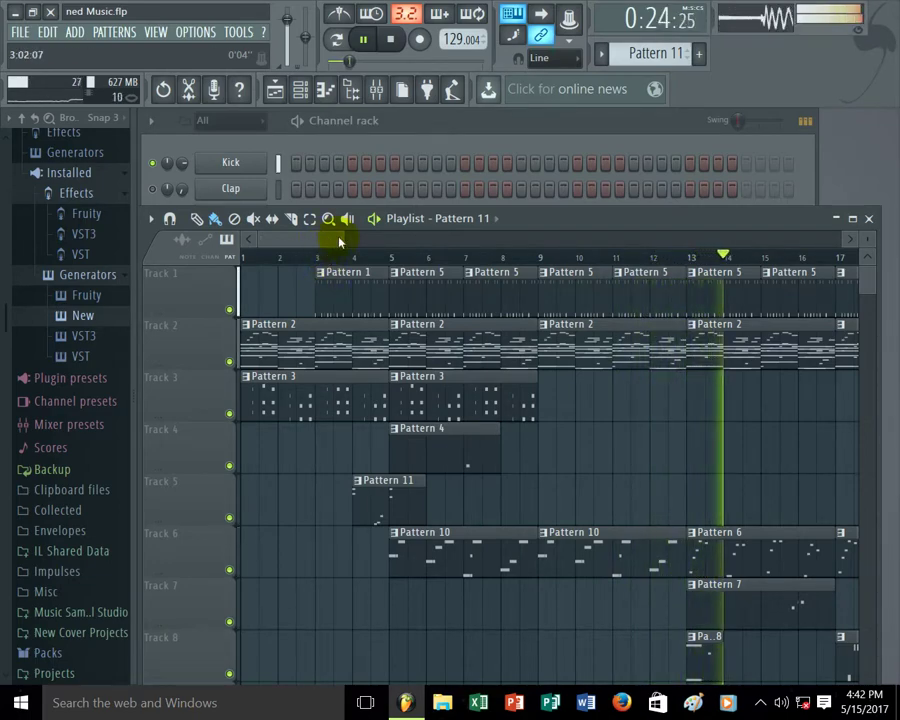
drag(333, 241, 399, 239)
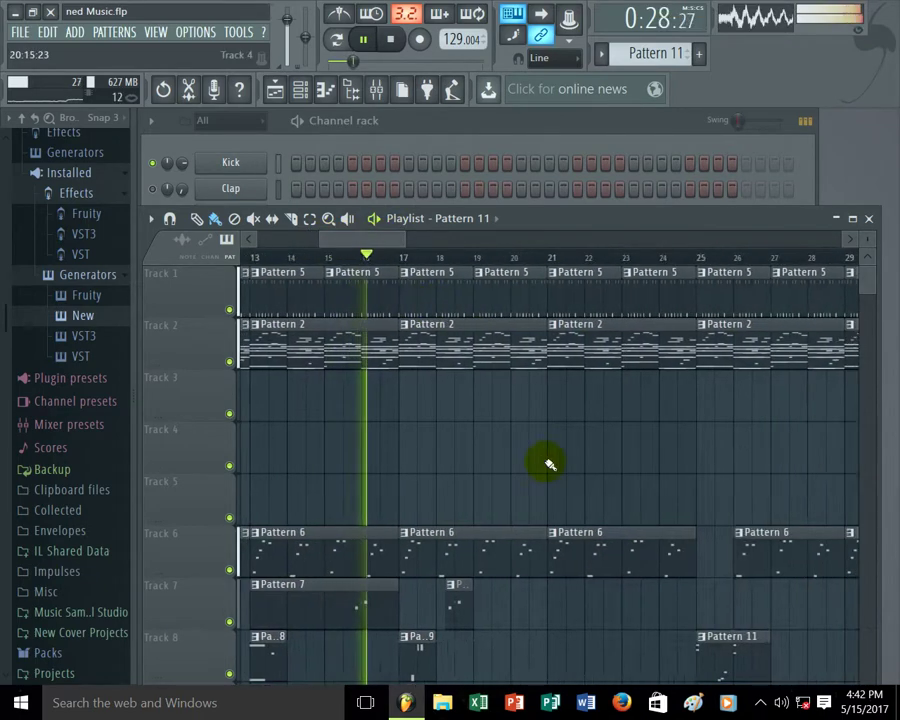
scroll(538, 458, down, 2)
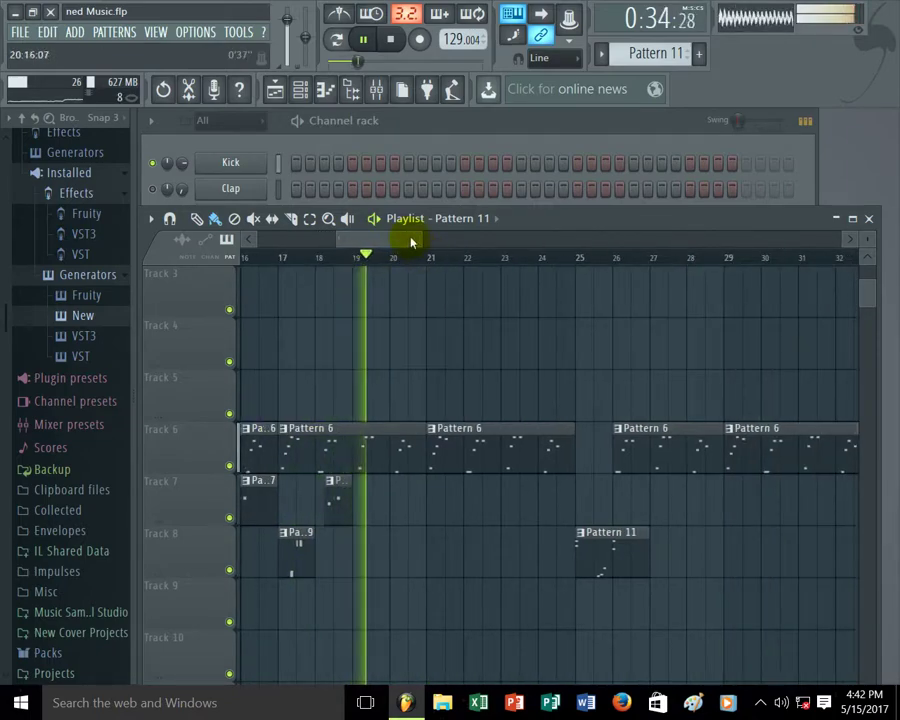
scroll(463, 340, up, 2)
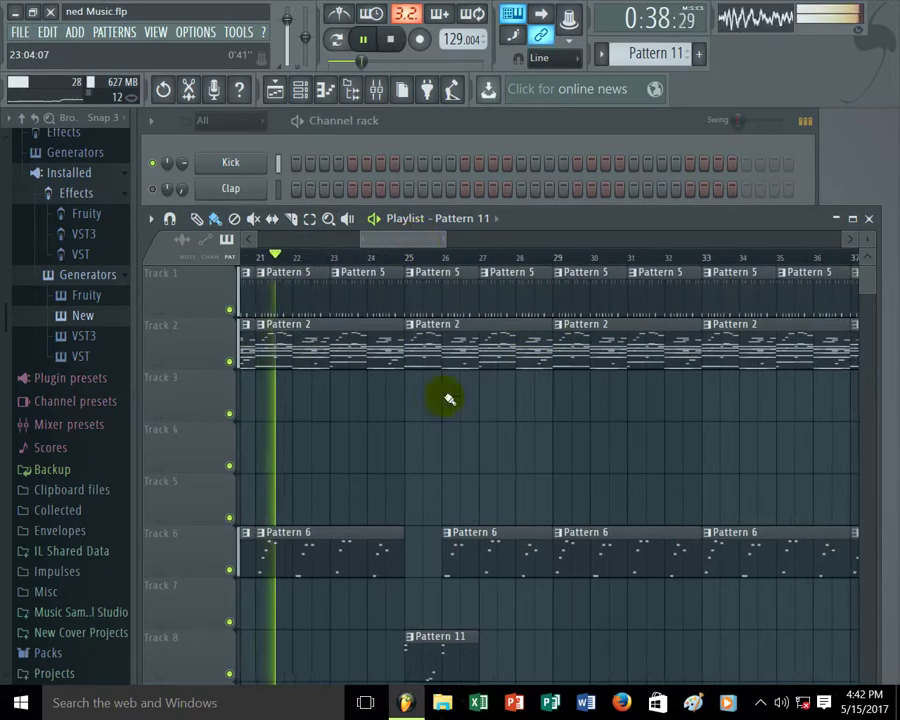
scroll(444, 420, down, 2)
mouse_move(417, 240)
mouse_down()
mouse_move(431, 238)
mouse_move(423, 239)
mouse_up()
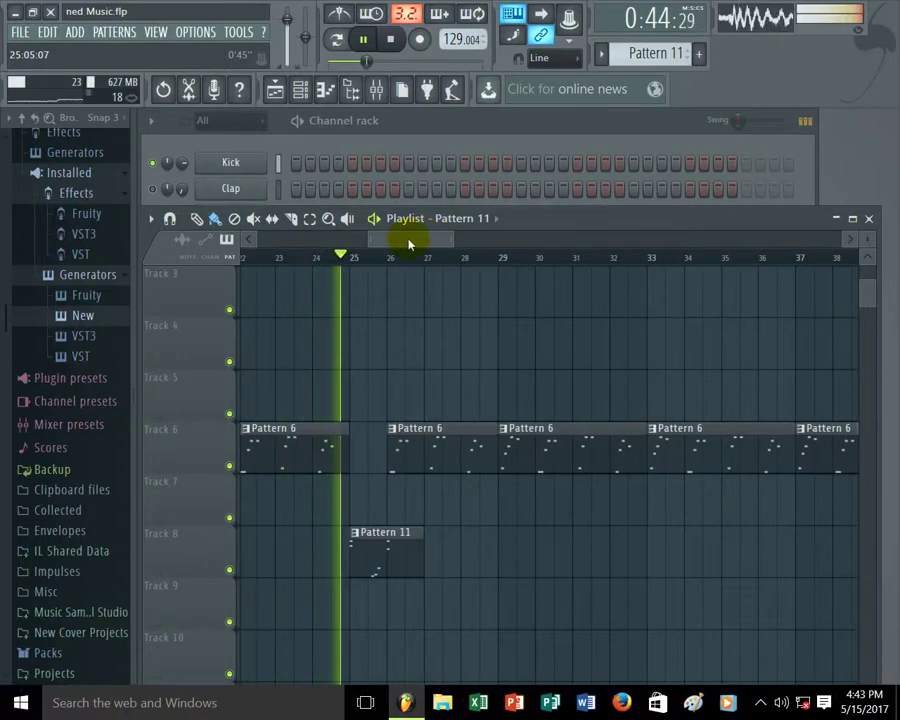
drag(405, 244, 410, 241)
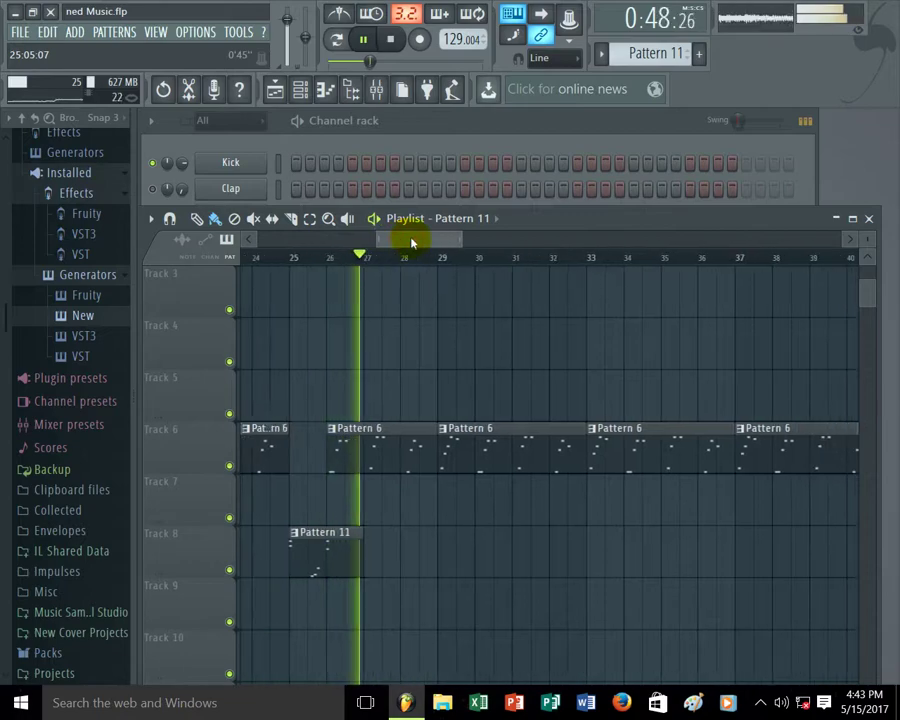
scroll(476, 311, up, 2)
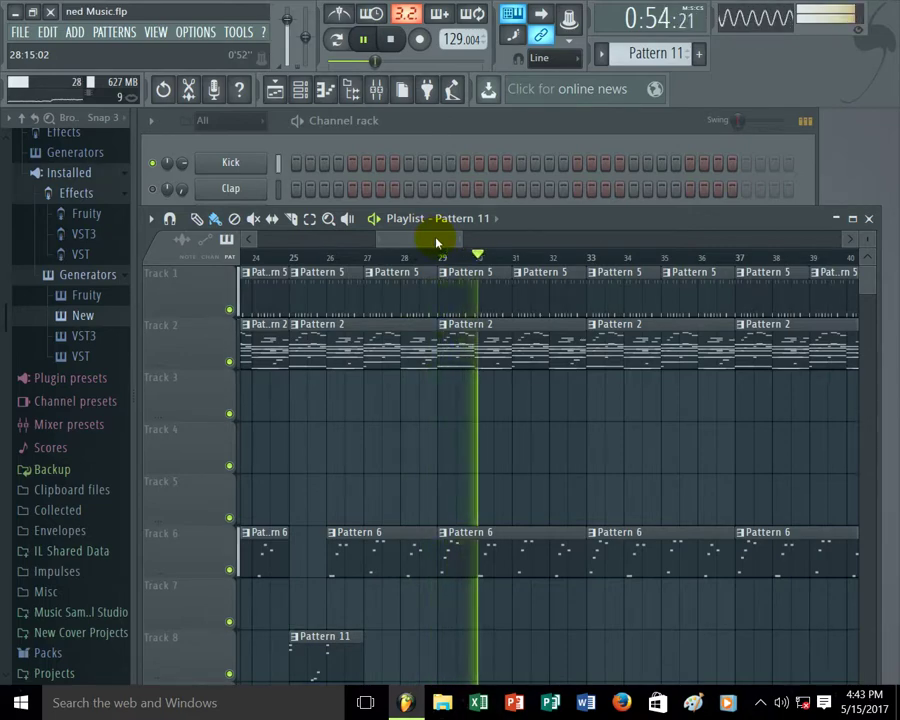
Step: Zoom the playlist out to review the whole arrangement through its end, including the lower tracks, and return to the beginning
drag(458, 238, 806, 243)
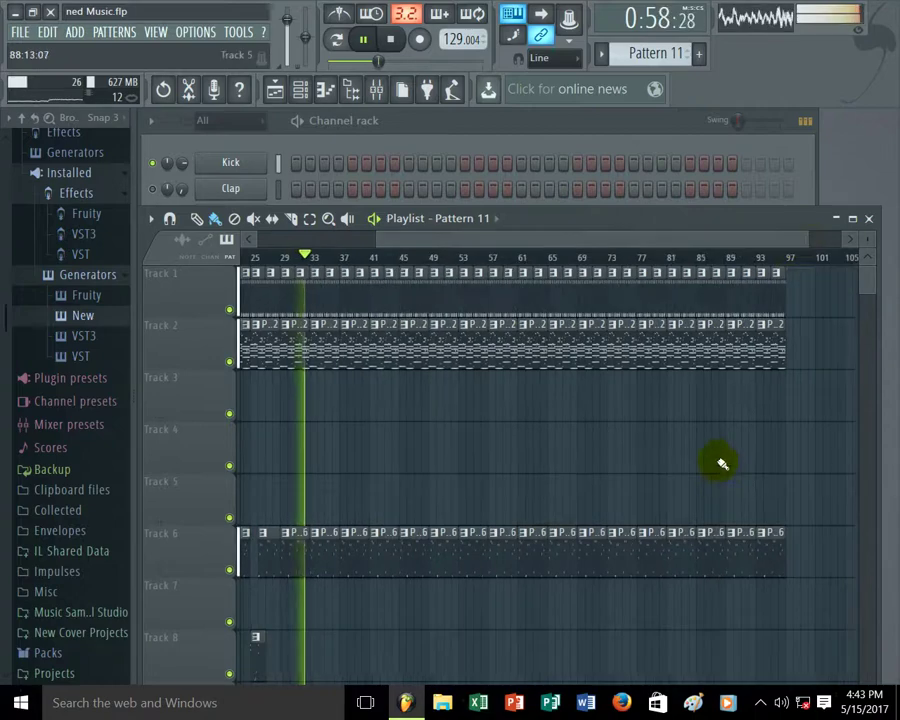
scroll(711, 449, down, 4)
scroll(708, 447, down, 4)
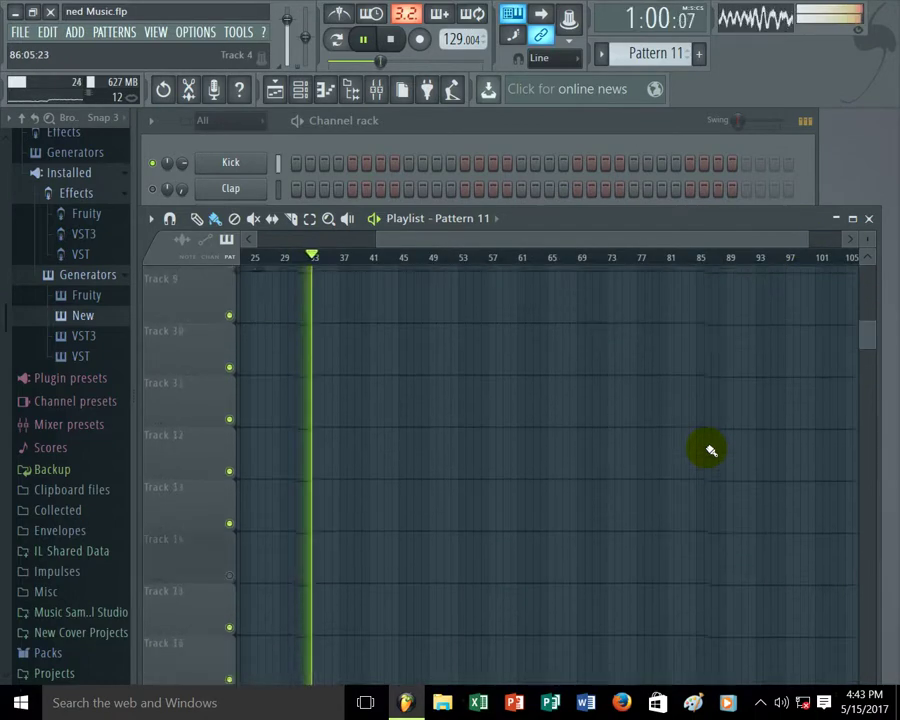
scroll(706, 446, up, 8)
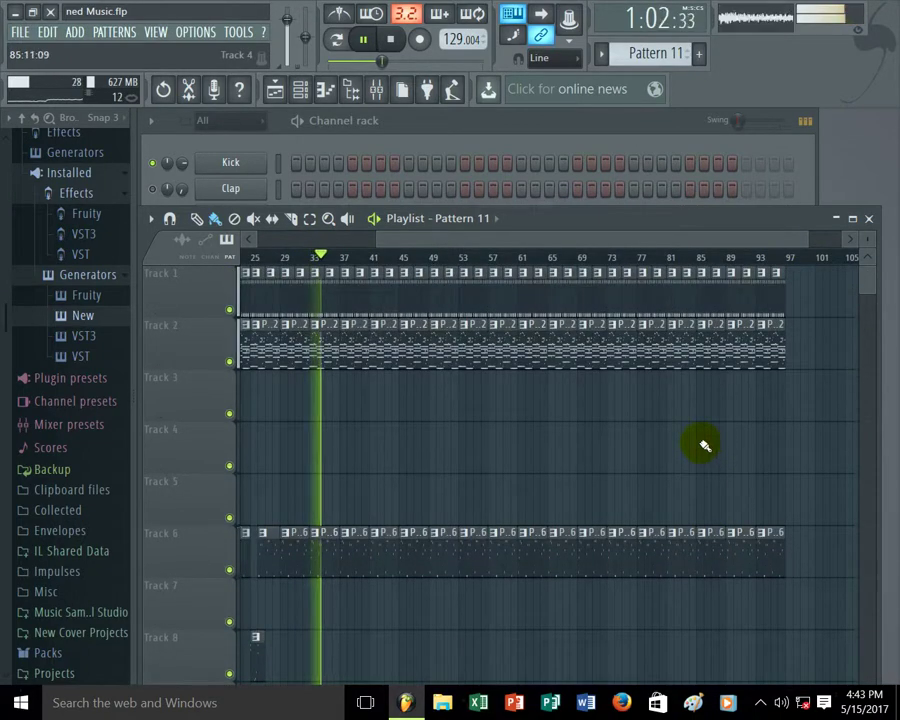
drag(453, 240, 424, 243)
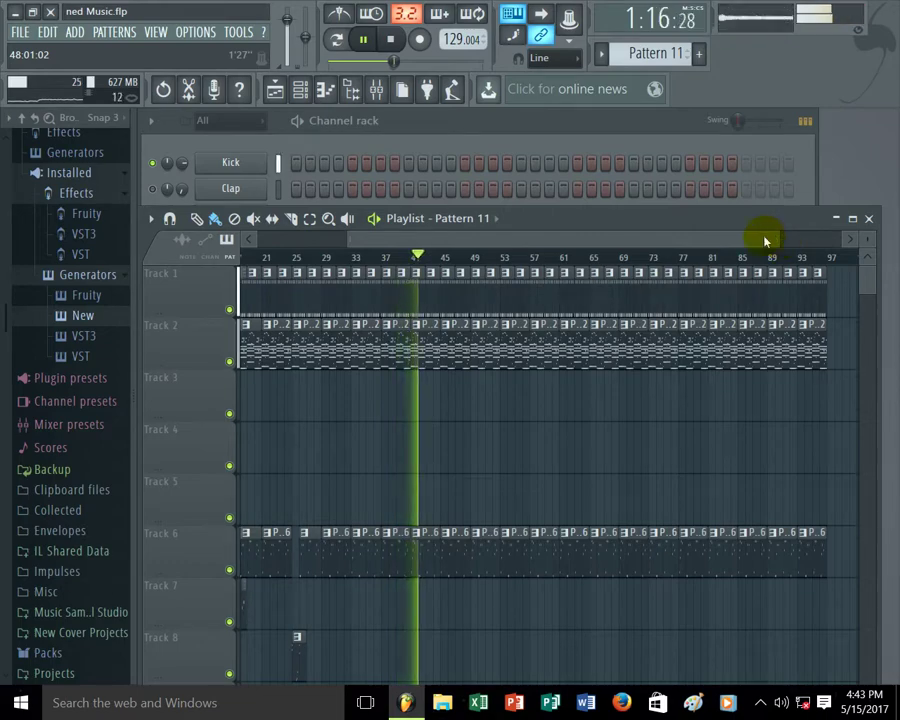
drag(759, 237, 550, 243)
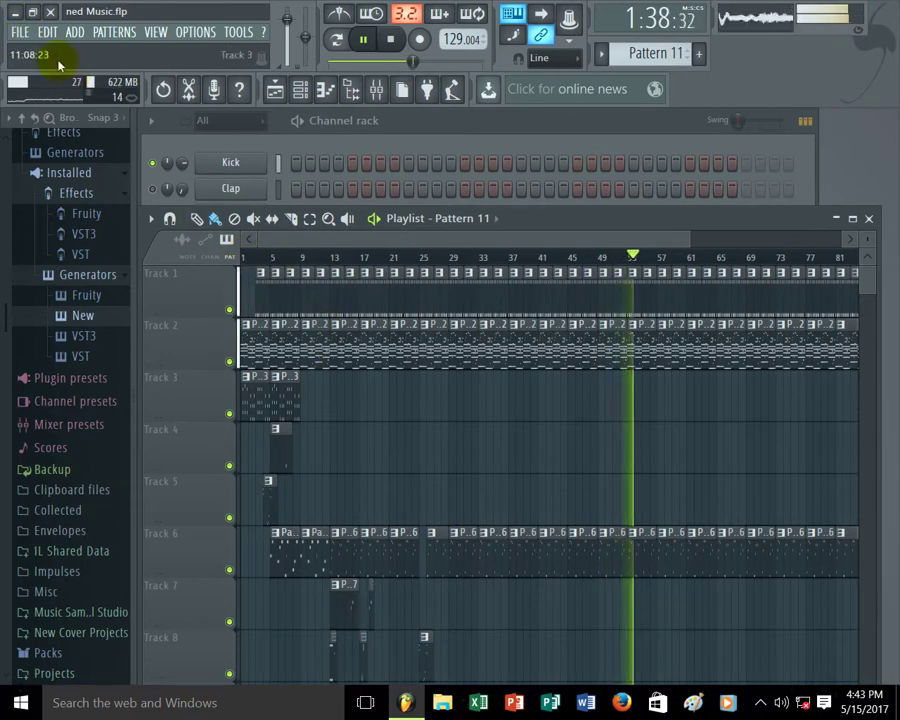
Step: Save the project under its existing file name
click(20, 31)
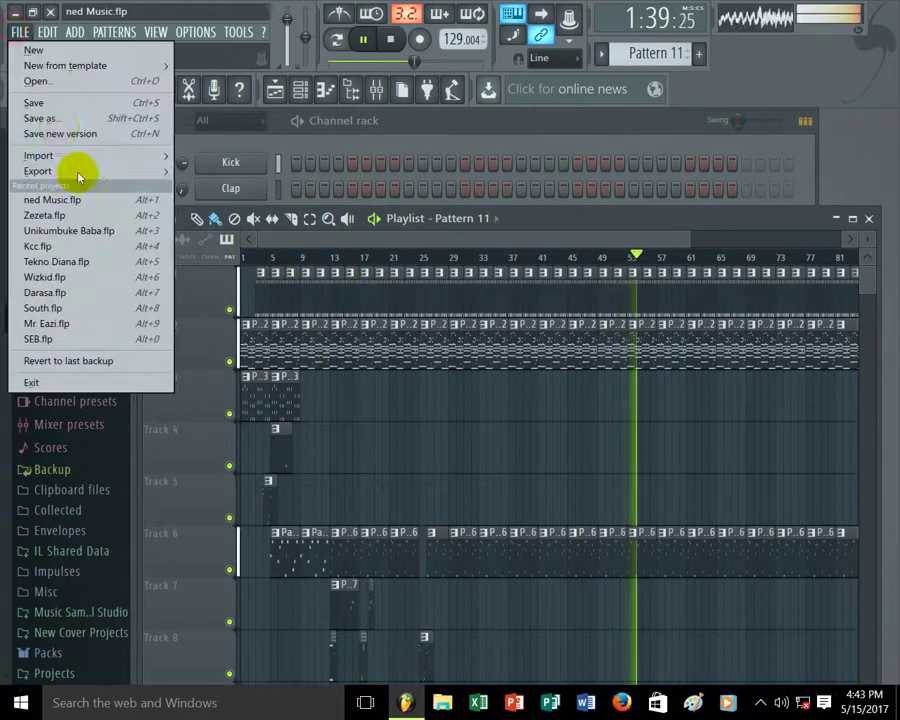
click(65, 103)
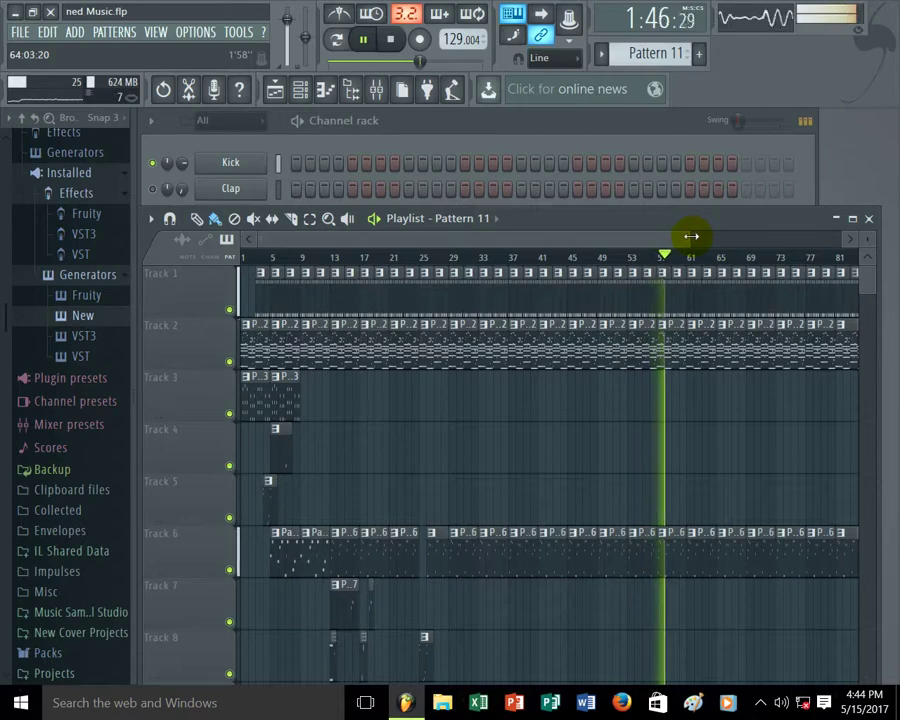
Step: Replay the song from bar 1, following the arrangement in a closer playlist view, and save the project again
drag(621, 243, 448, 237)
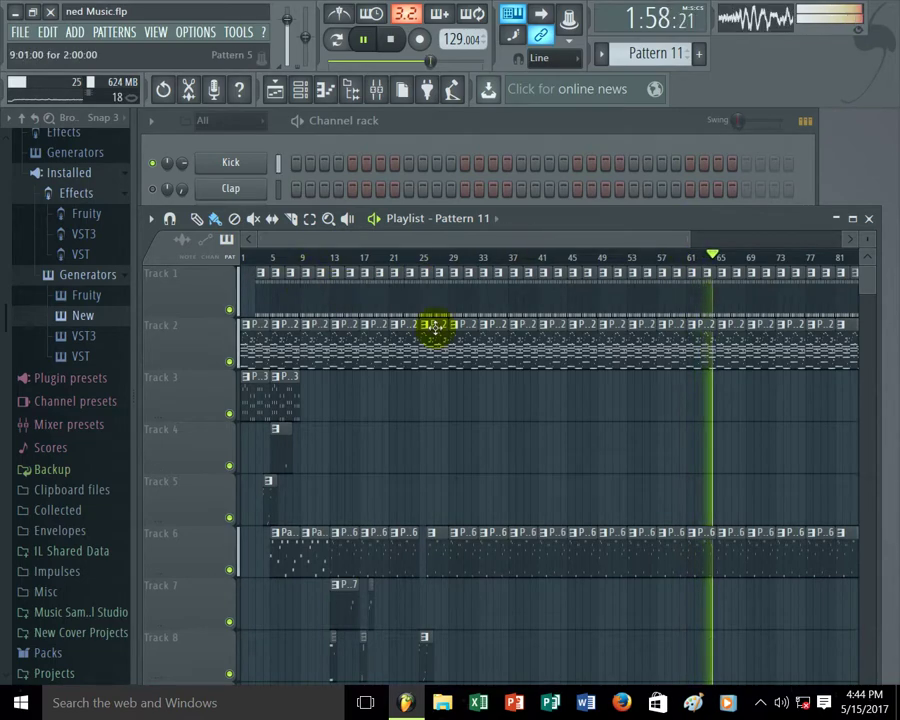
click(248, 258)
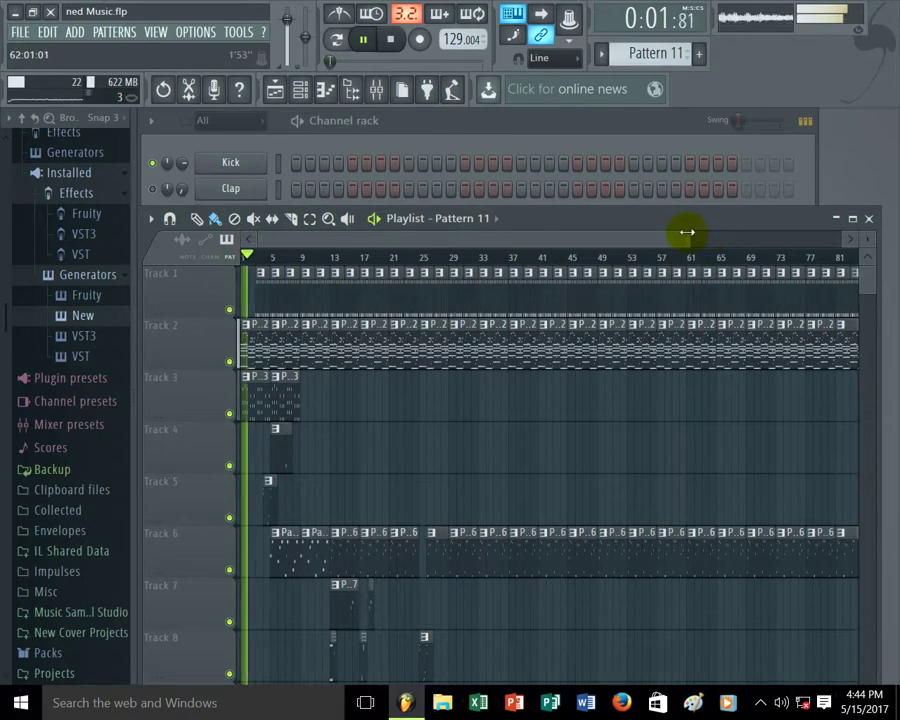
drag(687, 232, 541, 239)
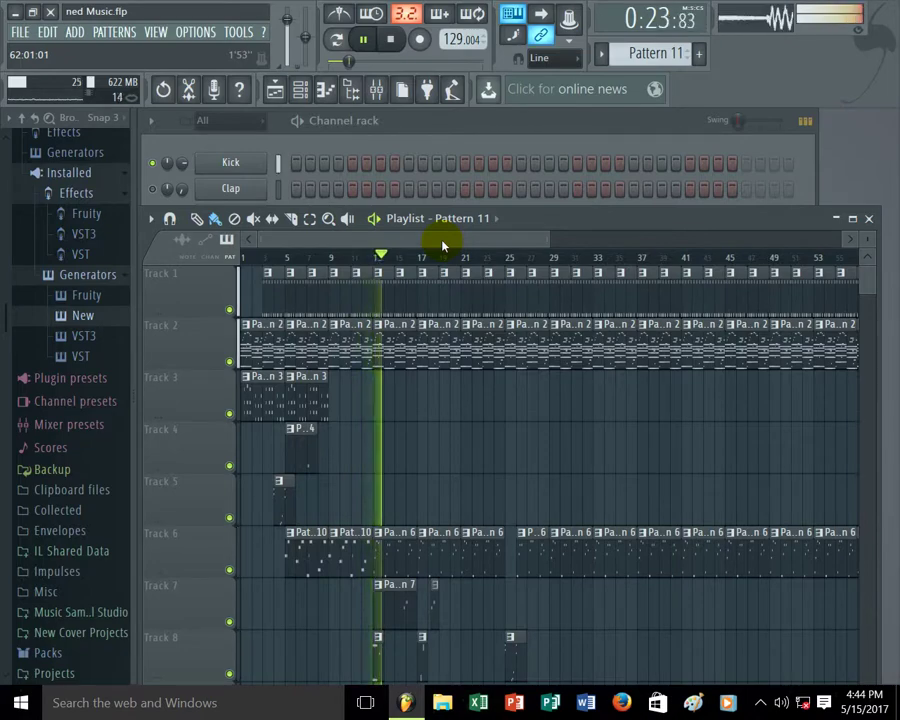
drag(434, 242, 459, 241)
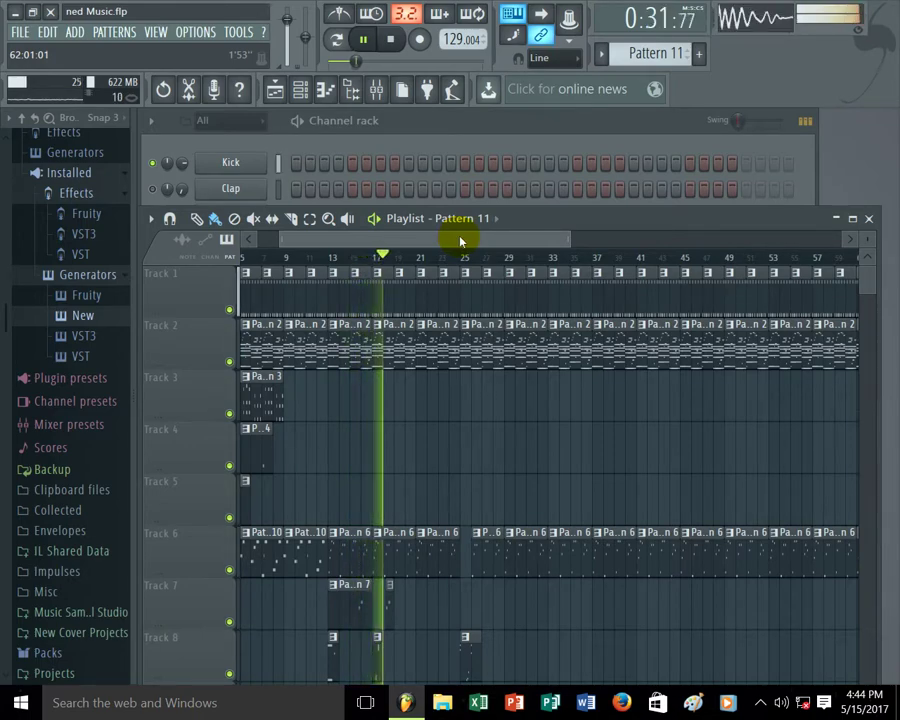
drag(462, 241, 490, 241)
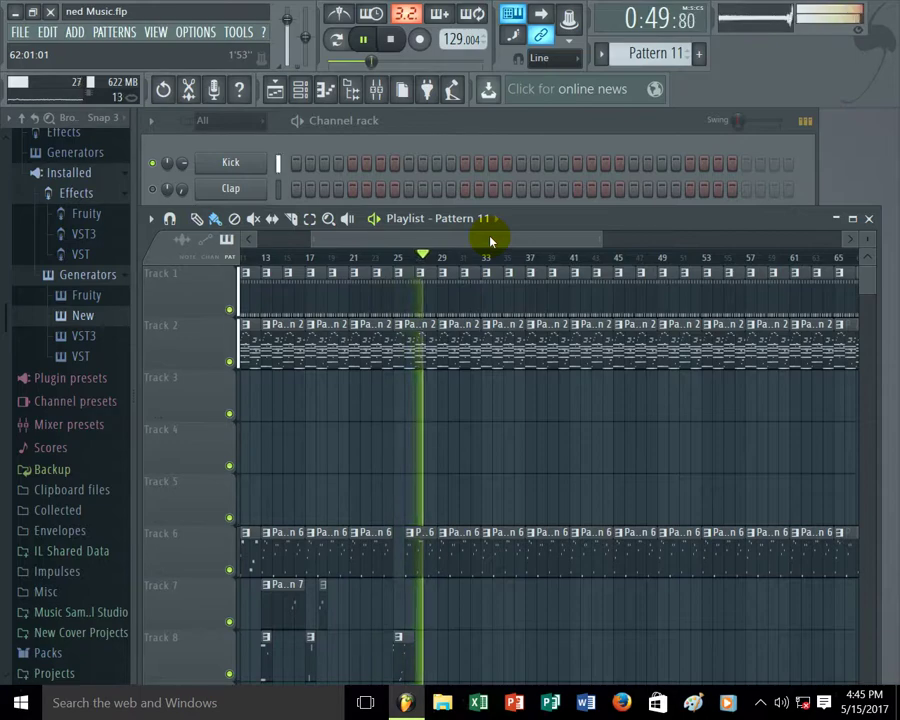
key(ctrl+s)
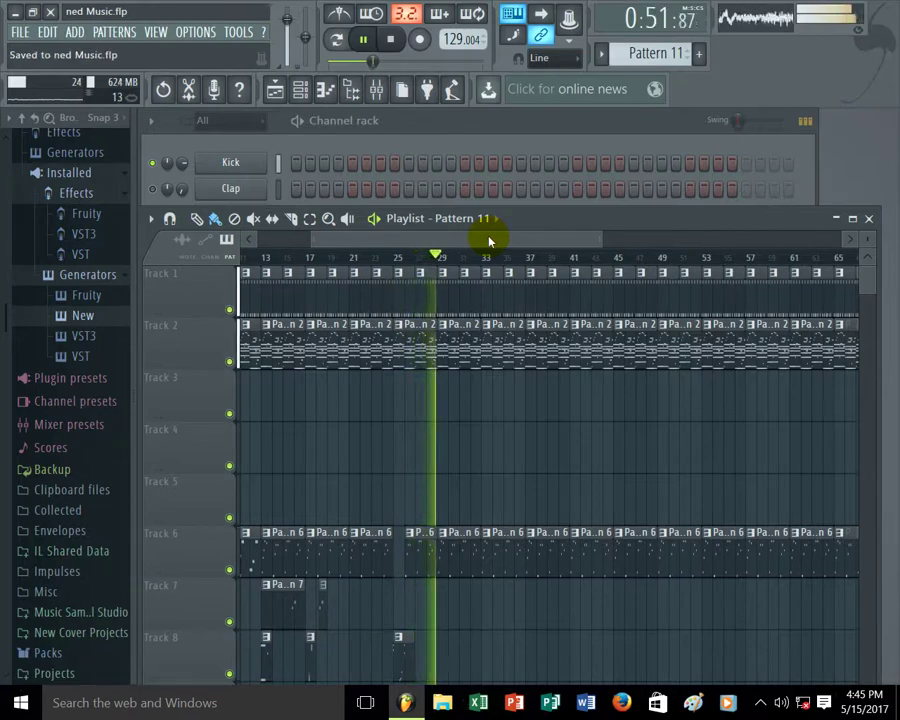